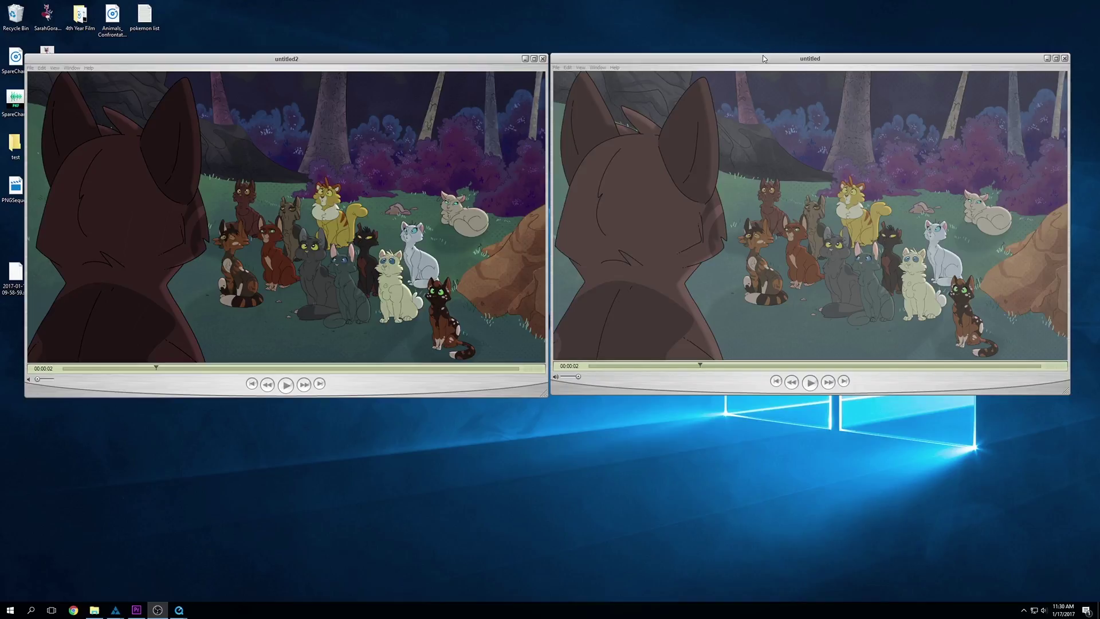
Reposition the untitled QuickTime player window and enlarge it slightly.
drag(763, 61, 760, 64)
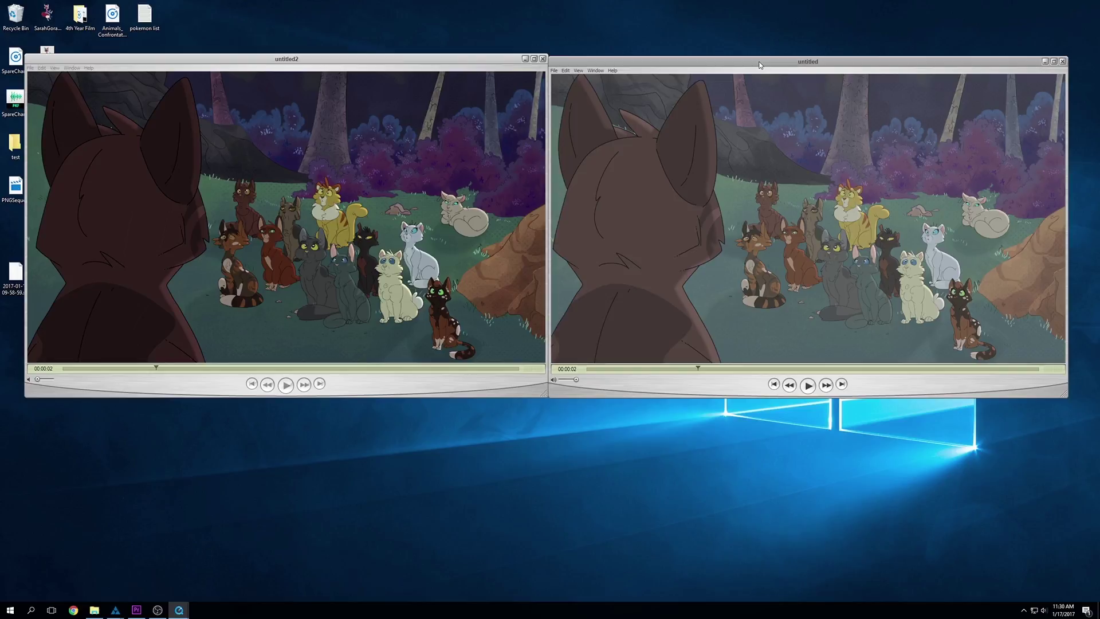
drag(760, 65, 761, 63)
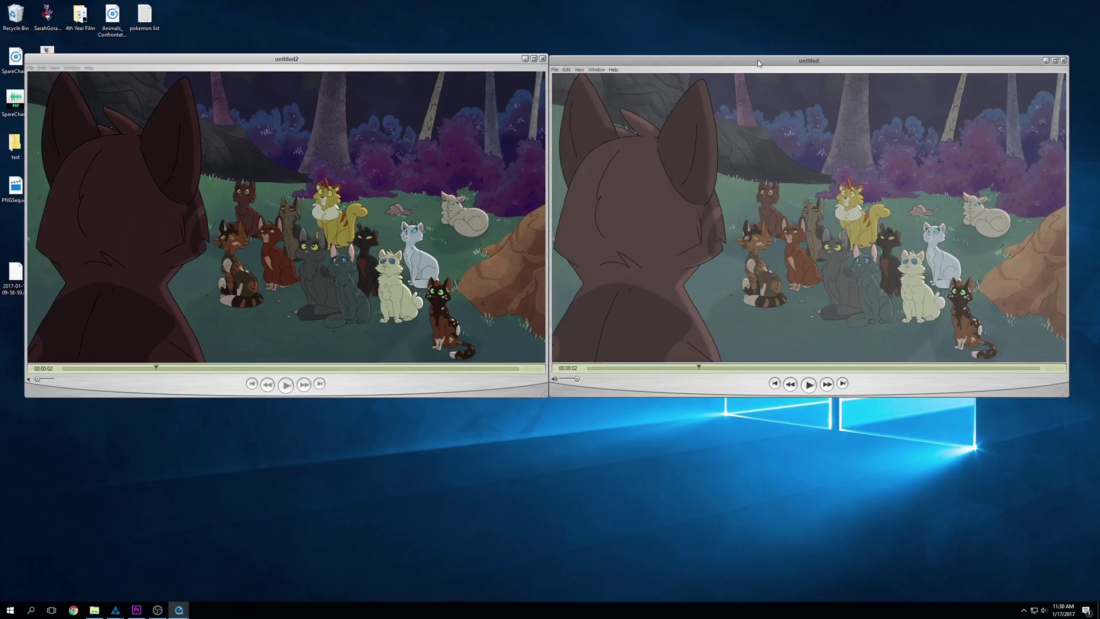
drag(755, 60, 756, 60)
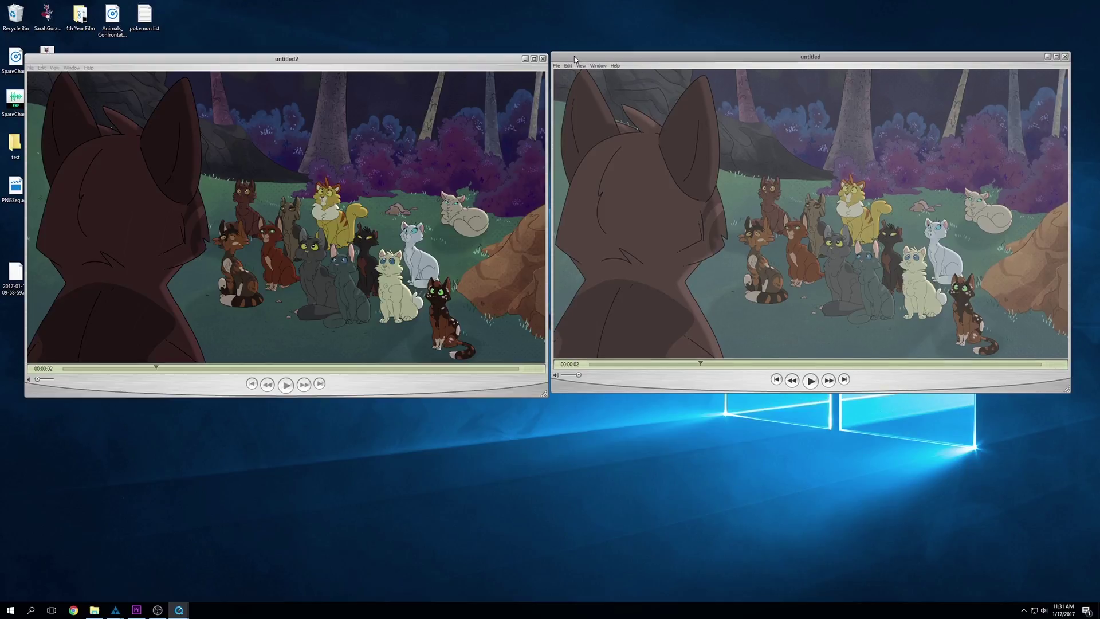
drag(574, 56, 574, 62)
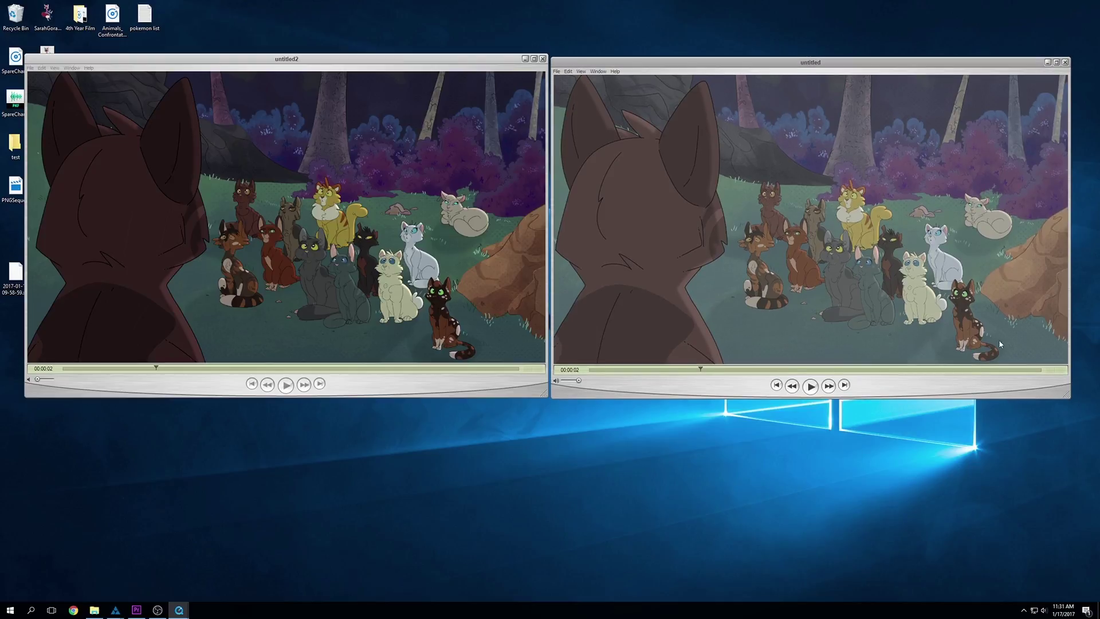
drag(1075, 401, 1077, 404)
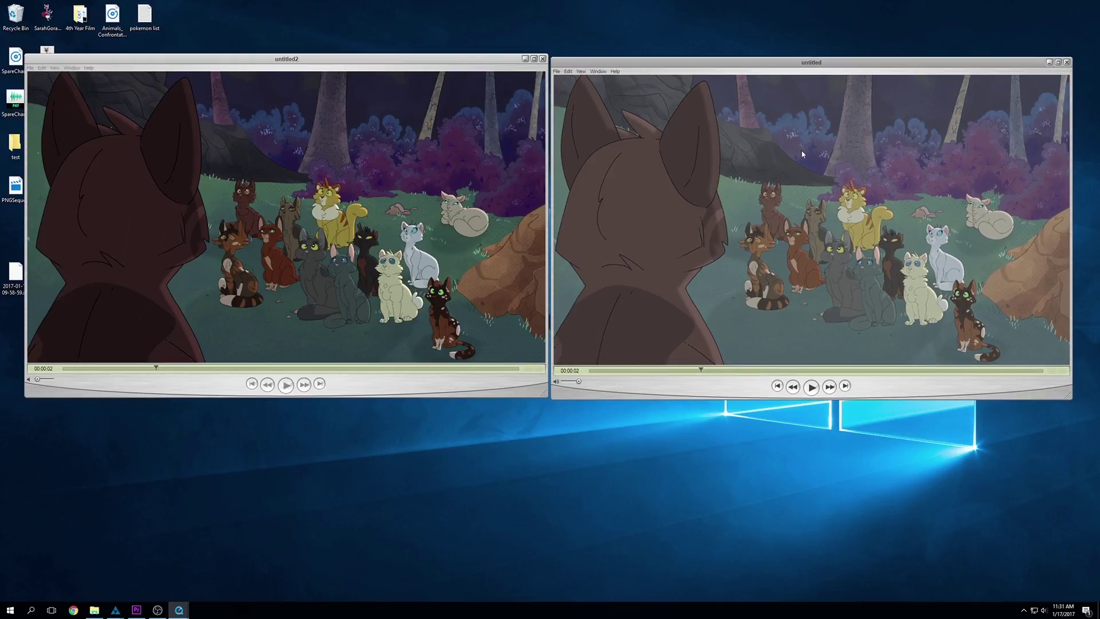
drag(731, 63, 729, 60)
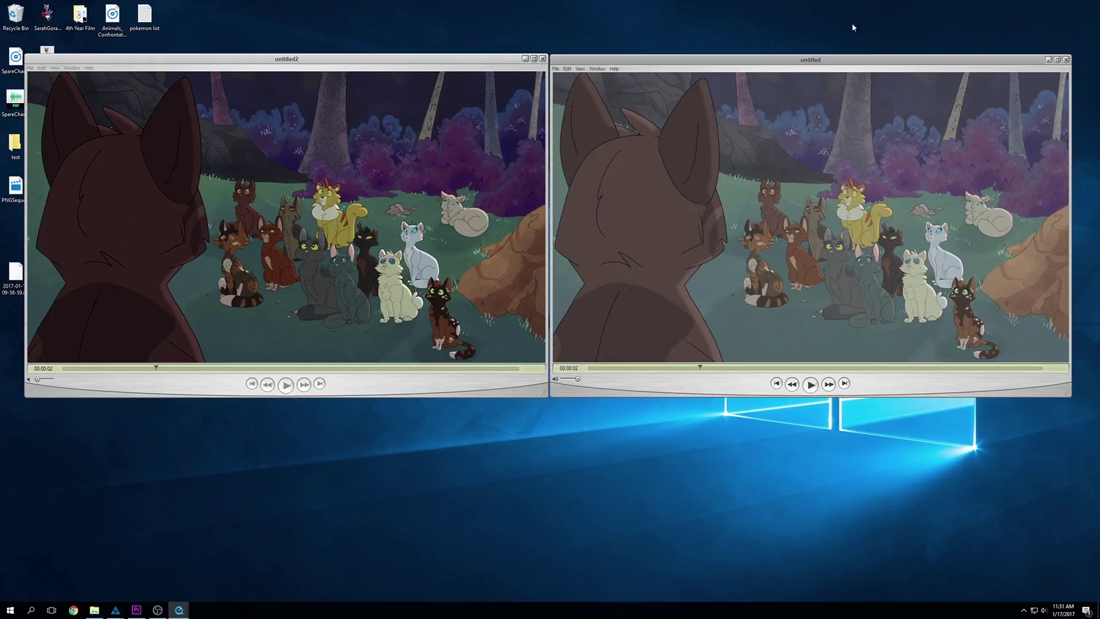
Centre the untitled2 player over the untitled player, then close untitled2.
drag(799, 56, 797, 60)
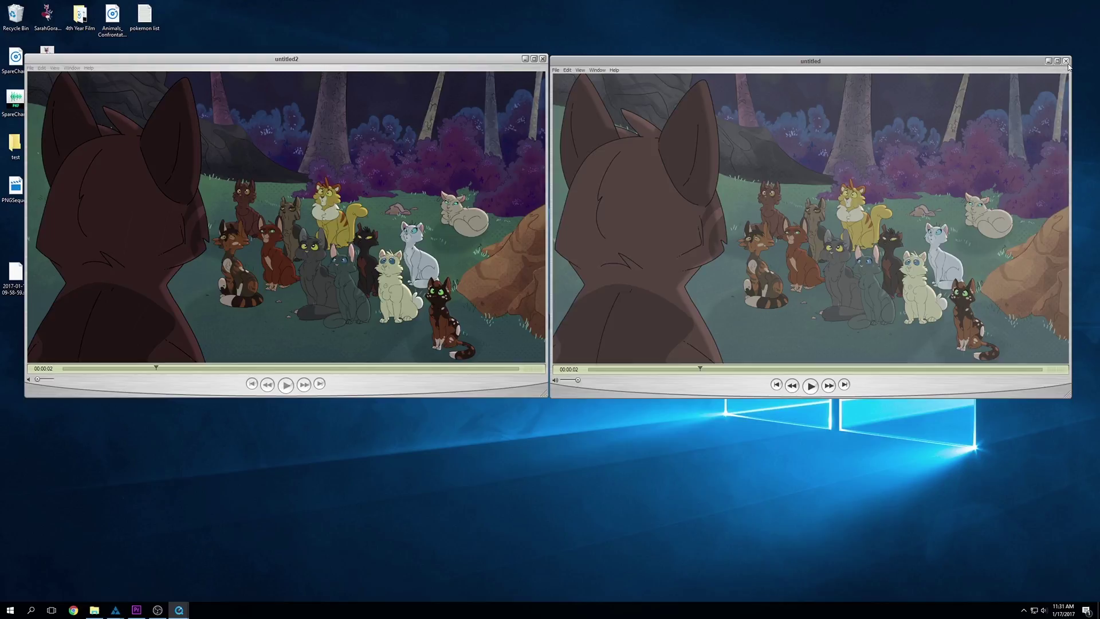
drag(529, 62, 981, 70)
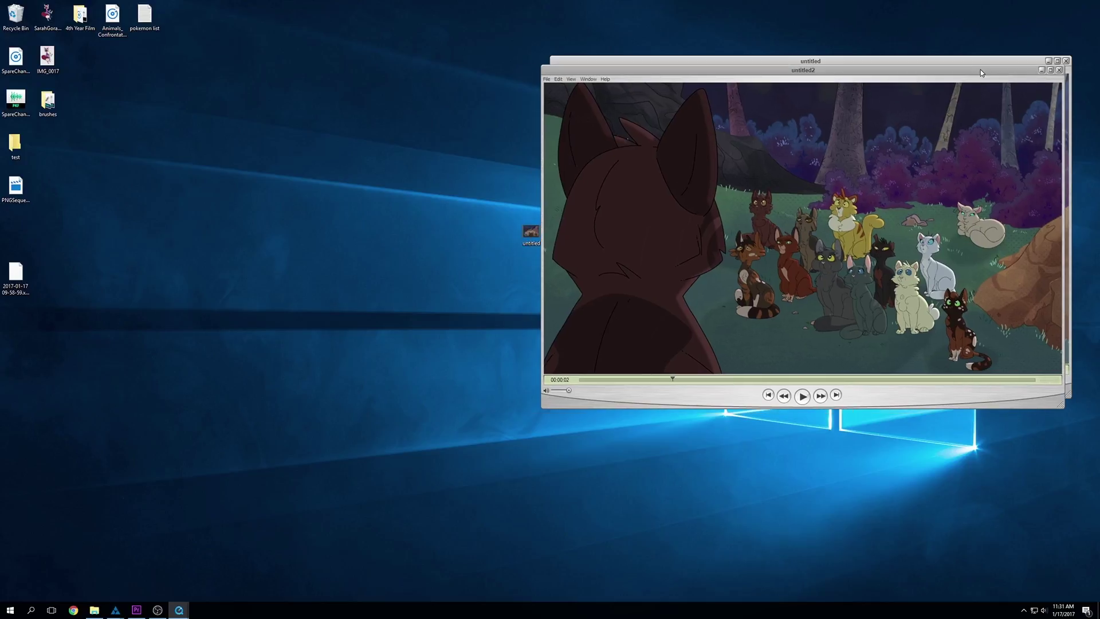
click(1059, 70)
Close the untitled player and bring the Harmony cat forest scene to the front.
click(1067, 61)
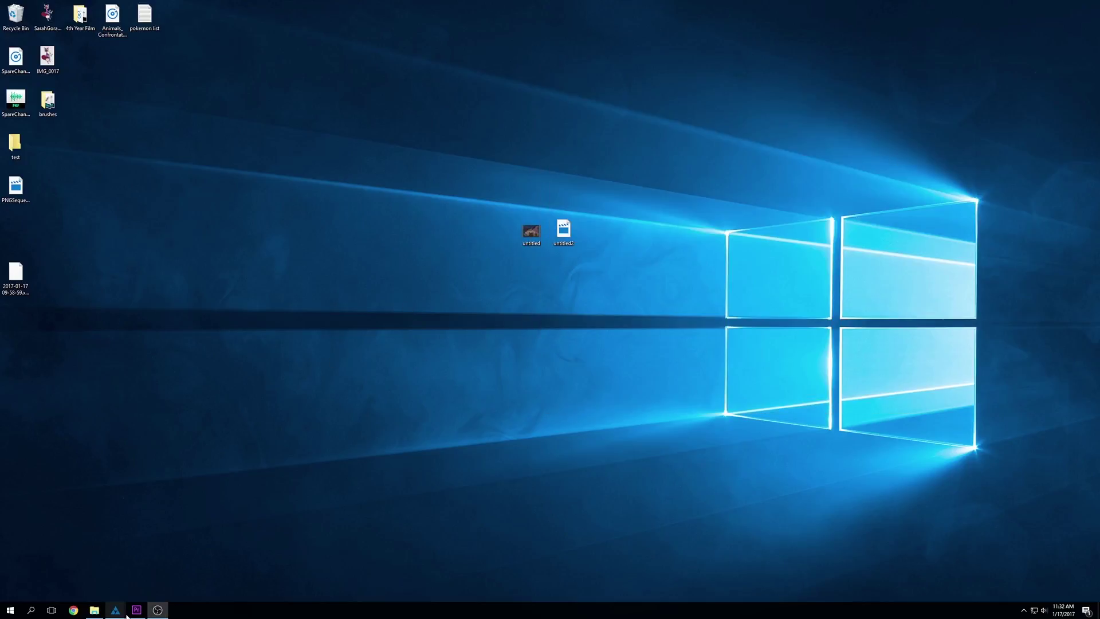
mouse_move(112, 613)
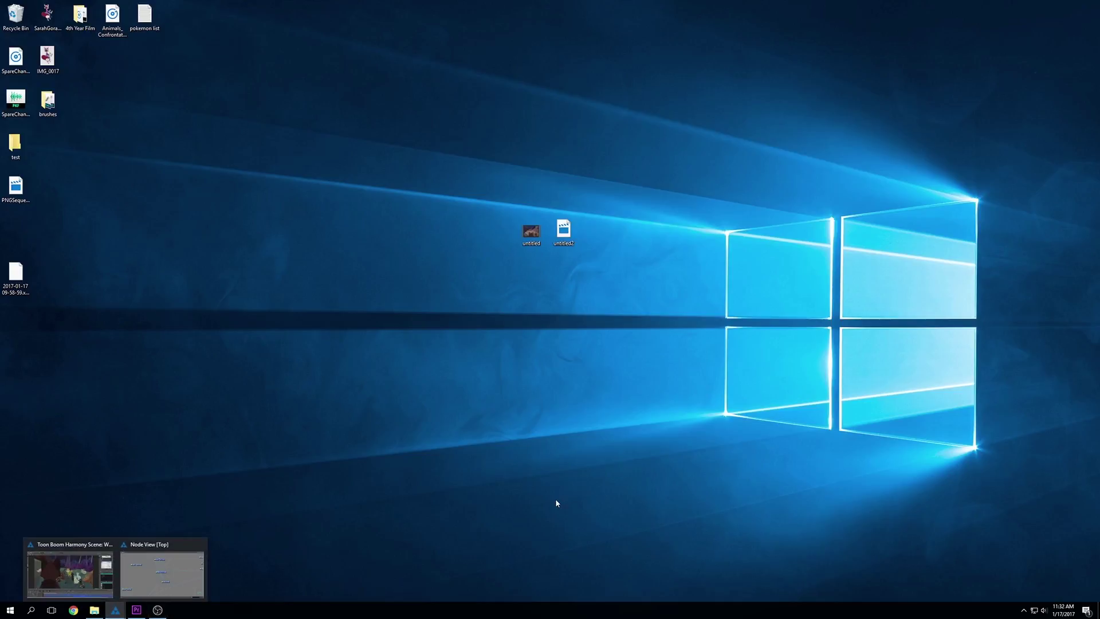
click(142, 566)
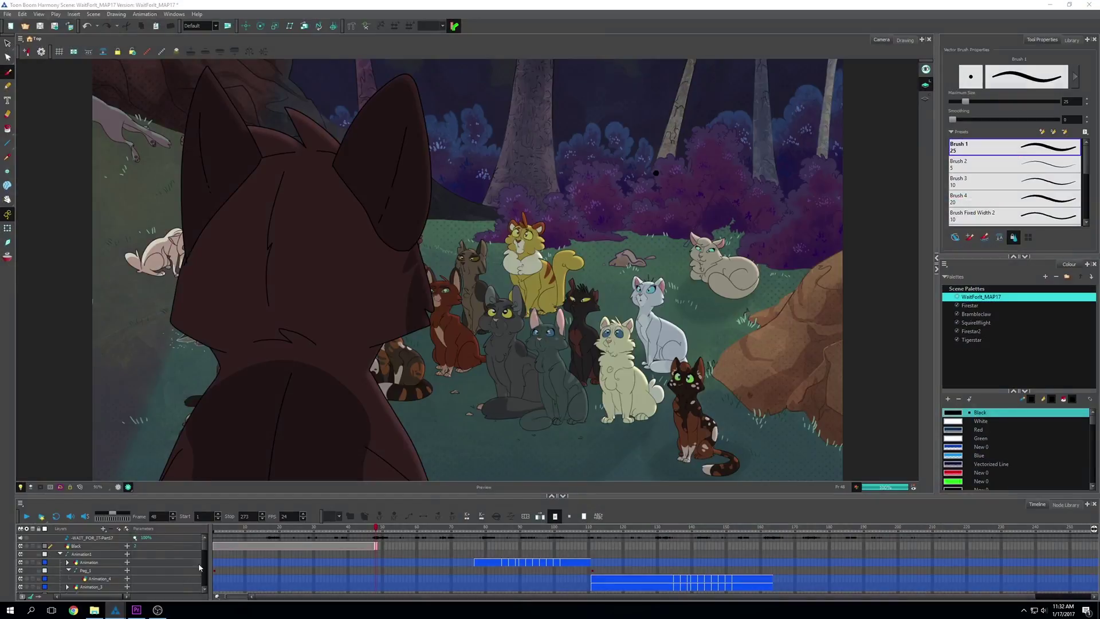
click(198, 567)
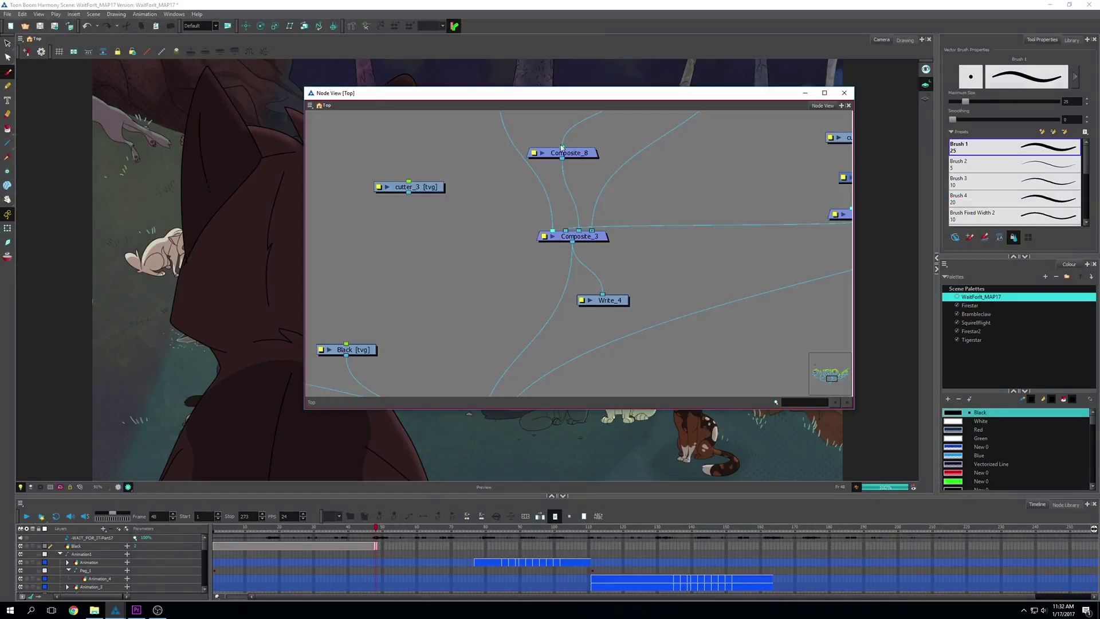
Replace the floating node graph with a new Node View from the Windows menu.
click(847, 93)
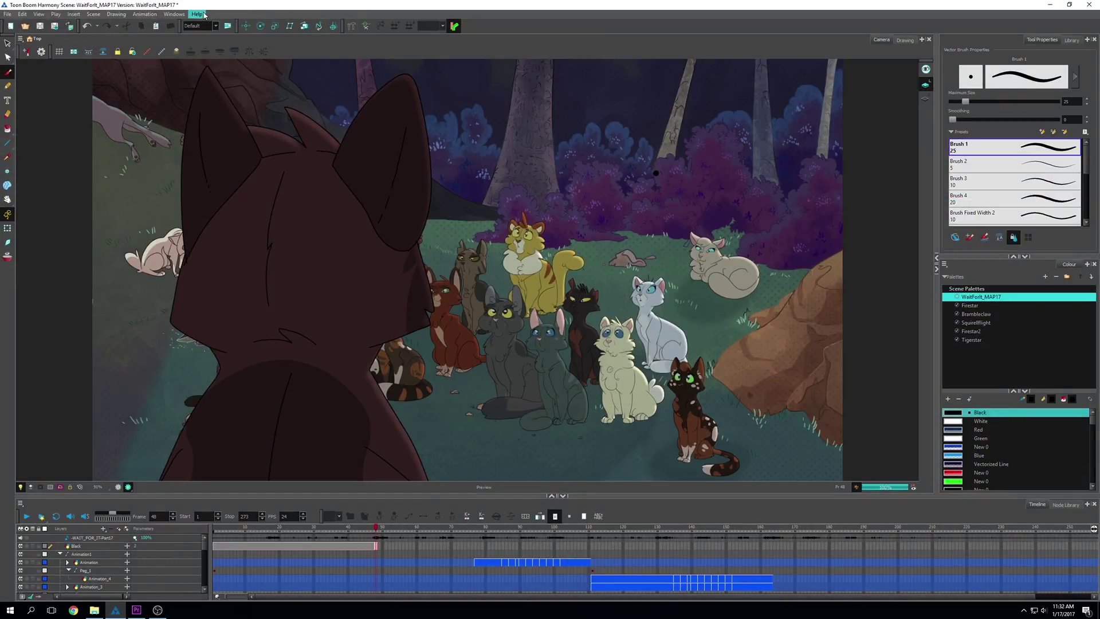
click(173, 13)
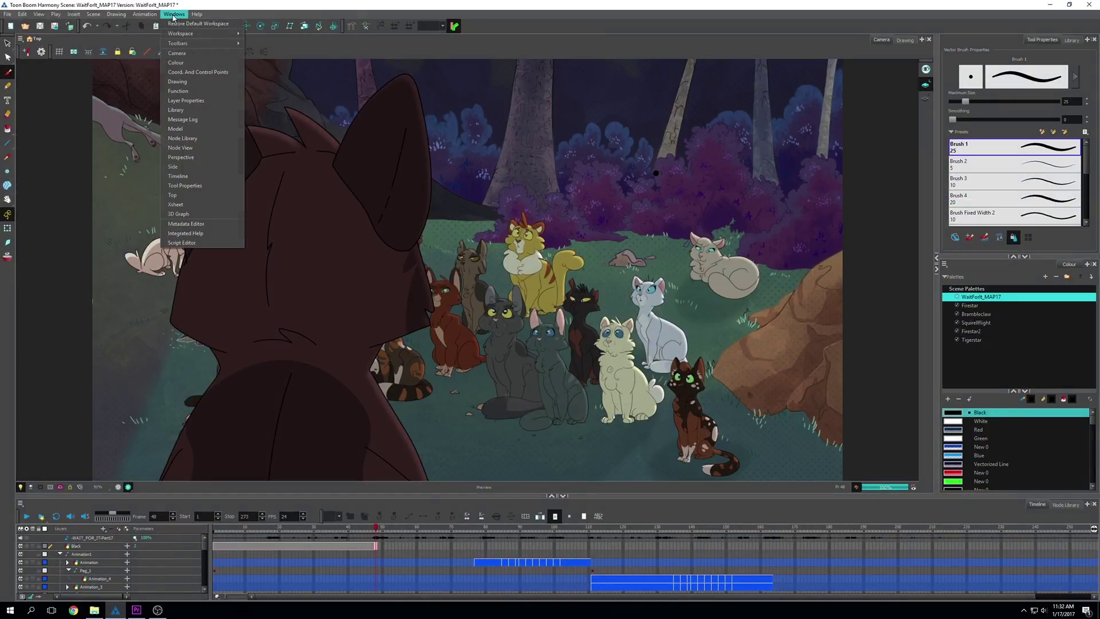
click(192, 148)
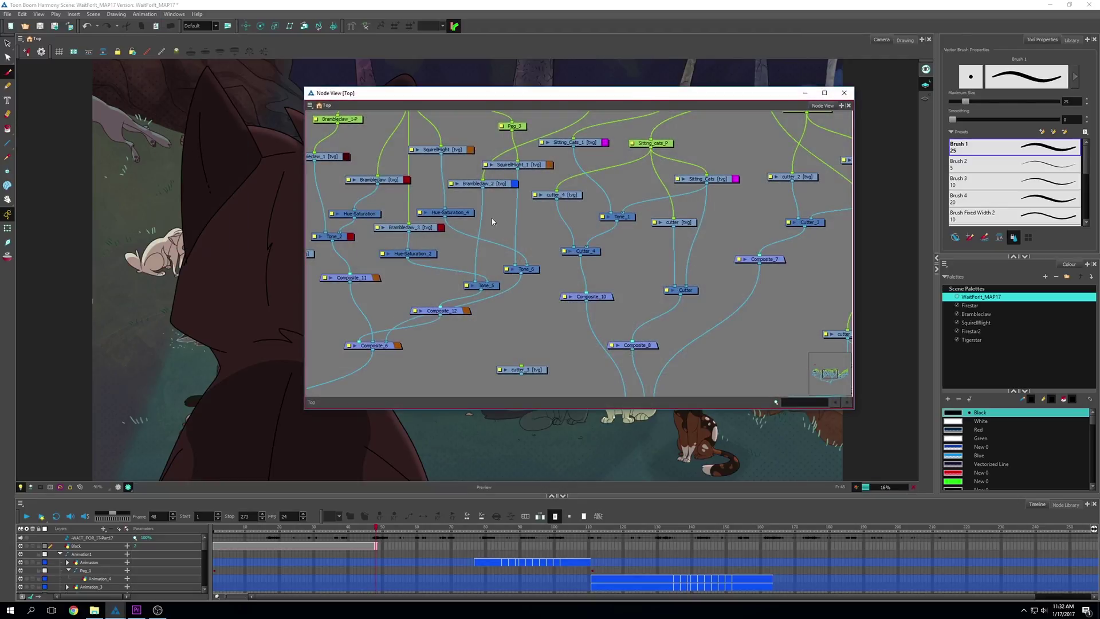
Enlarge the Node View and zoom and pan so the whole node tree is visible.
drag(306, 411, 142, 478)
scroll(490, 341, down, 3)
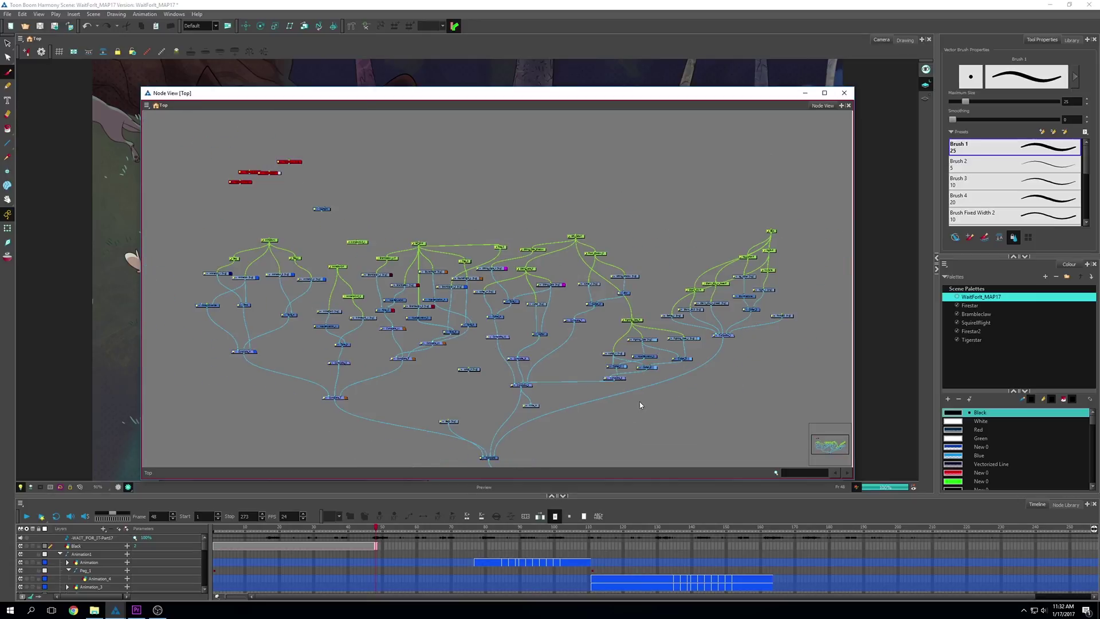
drag(685, 411, 705, 366)
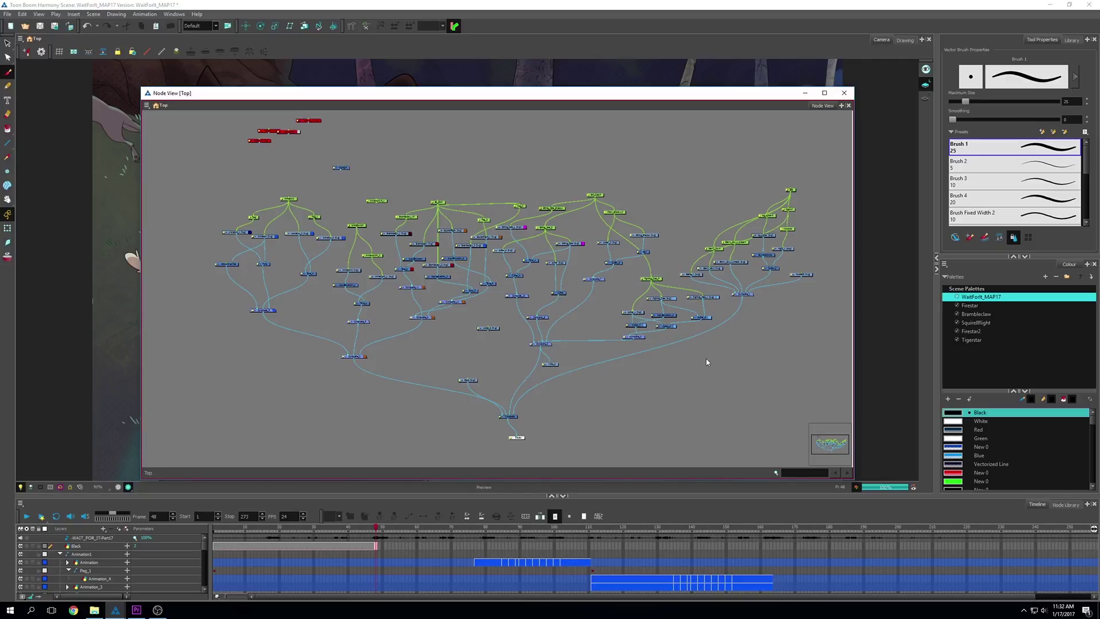
scroll(687, 359, up, 5)
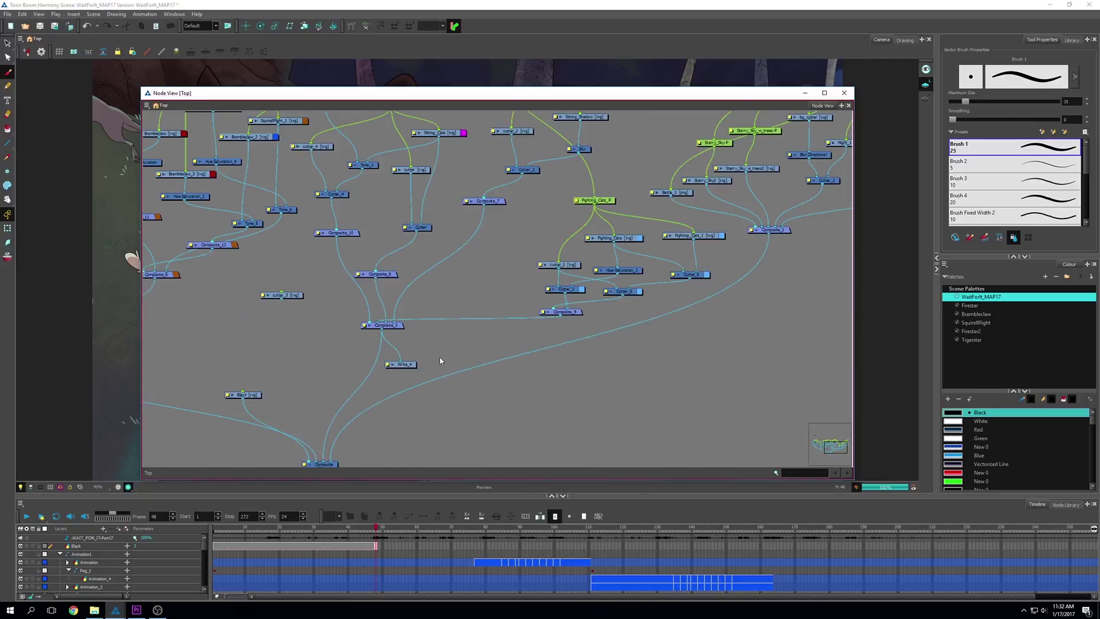
scroll(608, 351, down, 4)
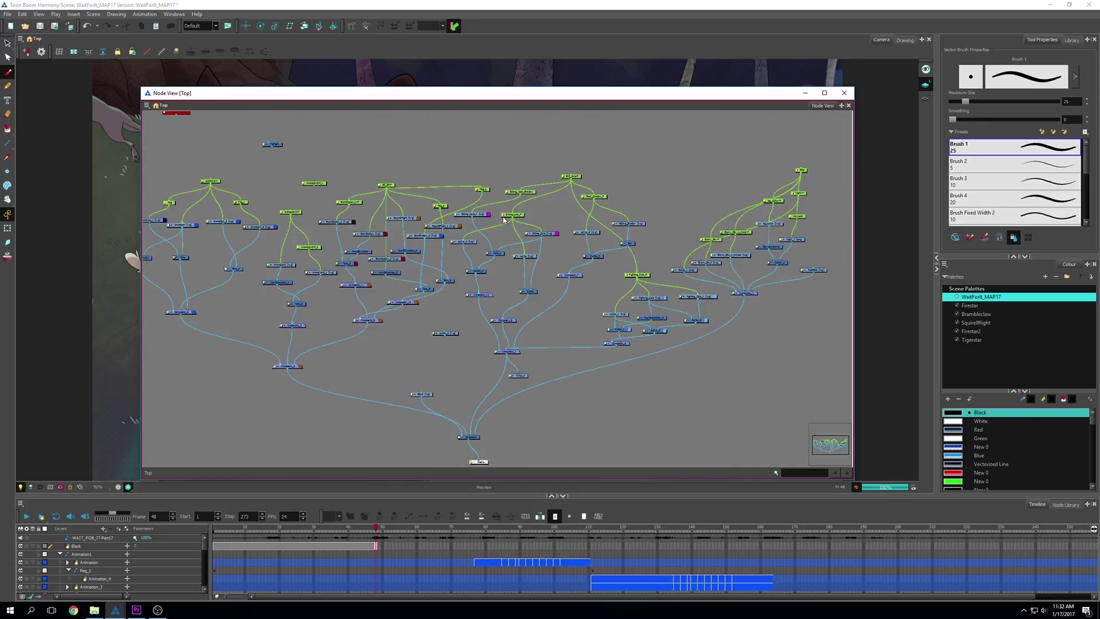
scroll(556, 371, up, 5)
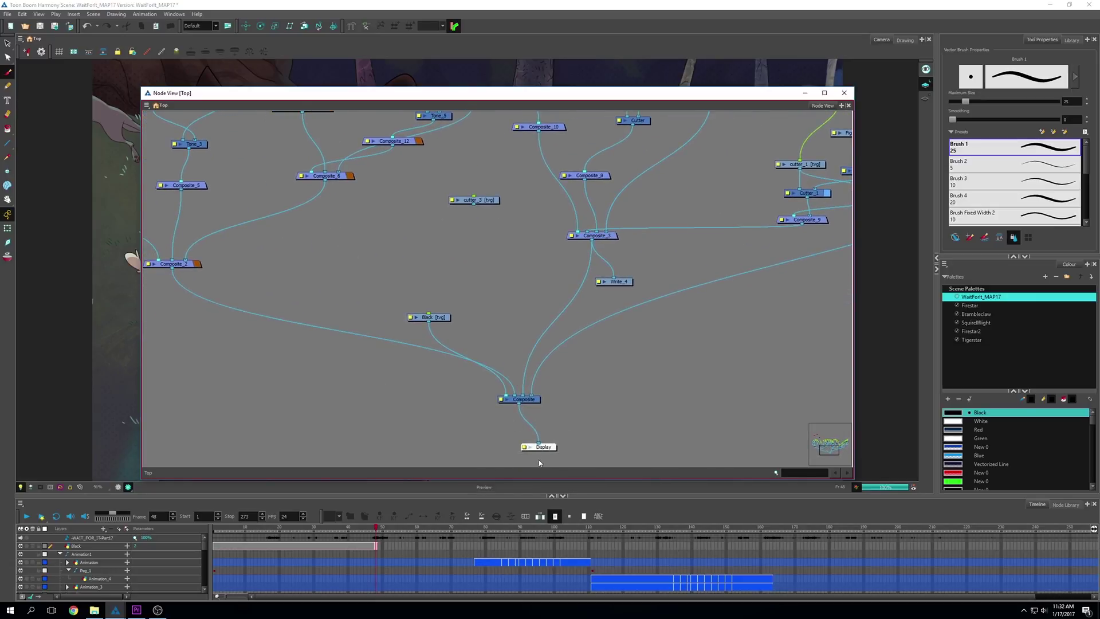
Shift the Display node right and place Write_4 beneath Composite_3.
drag(539, 448, 586, 447)
drag(623, 286, 587, 274)
scroll(621, 206, down, 5)
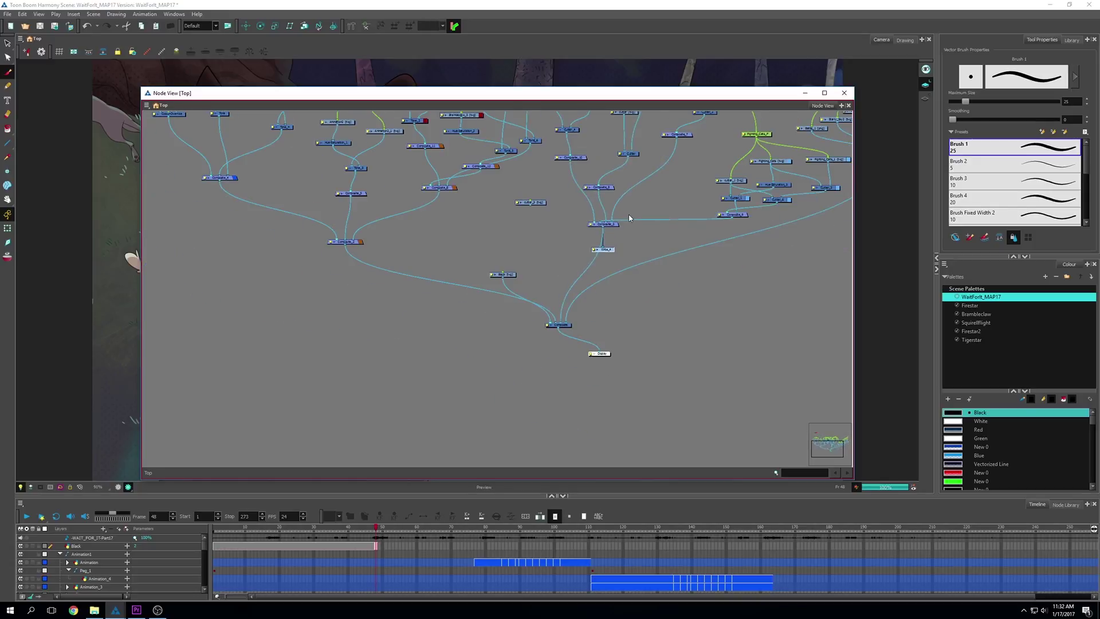
drag(641, 210, 665, 245)
scroll(687, 234, up, 10)
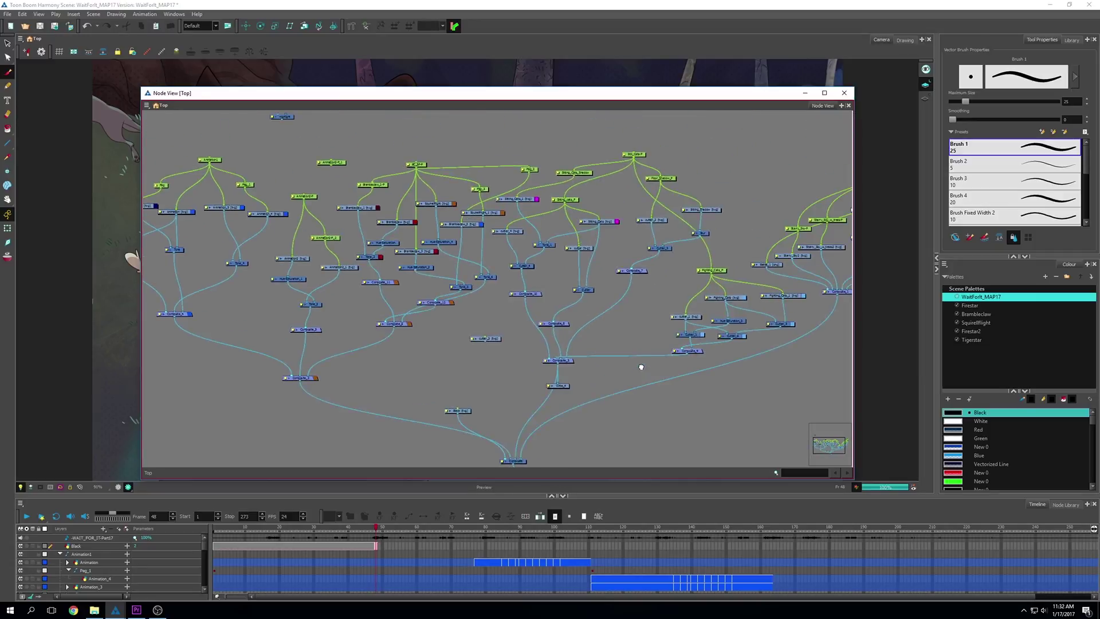
scroll(573, 338, down, 5)
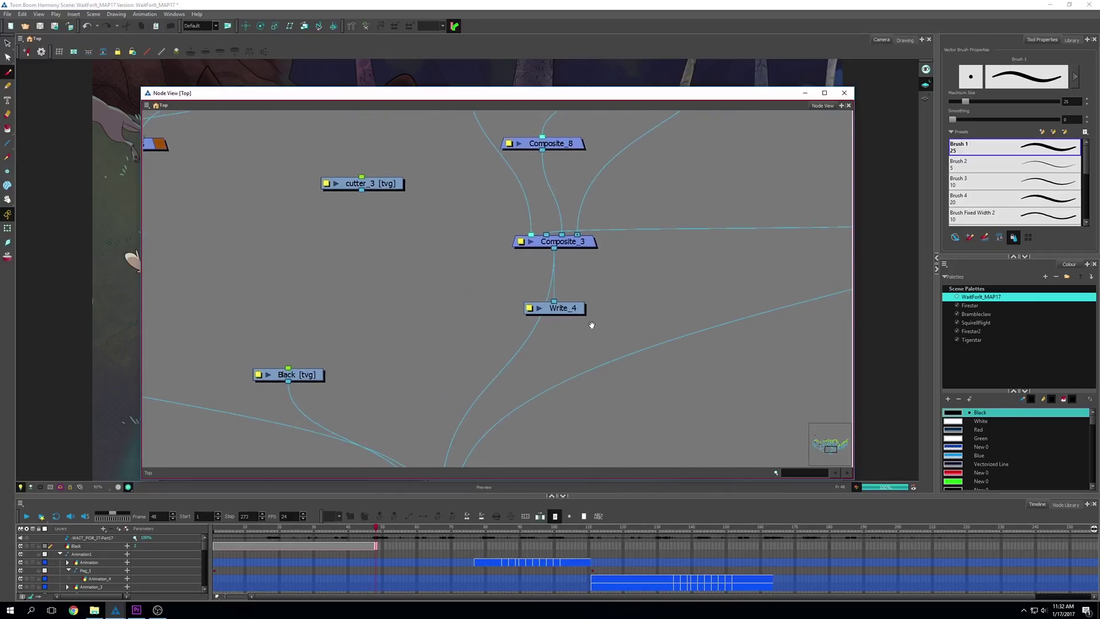
drag(575, 315, 593, 340)
scroll(628, 369, down, 1)
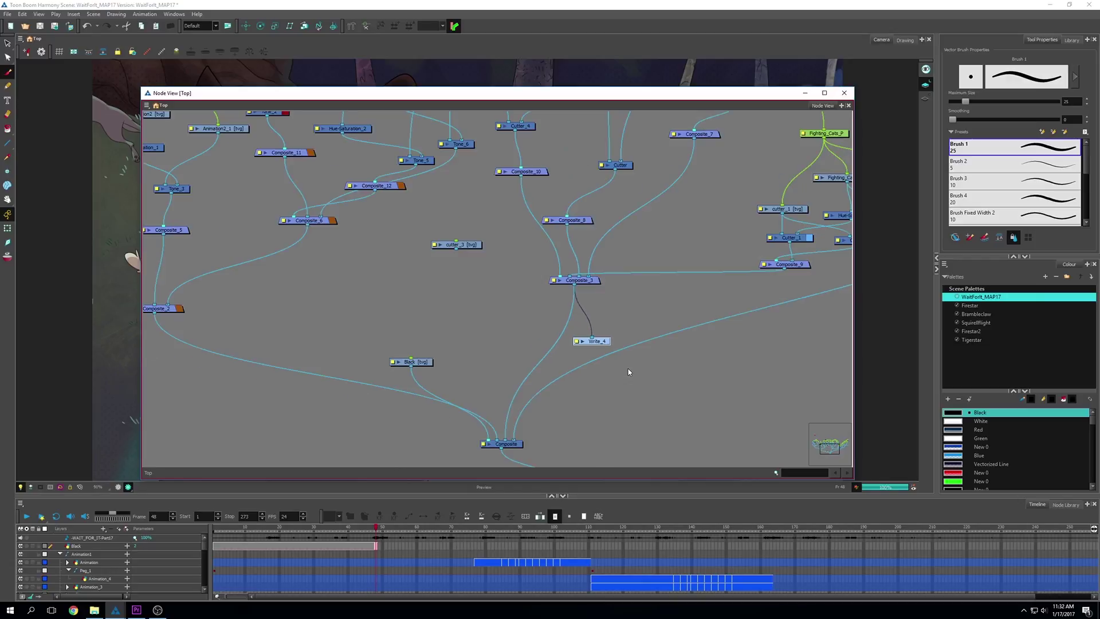
drag(633, 386, 633, 343)
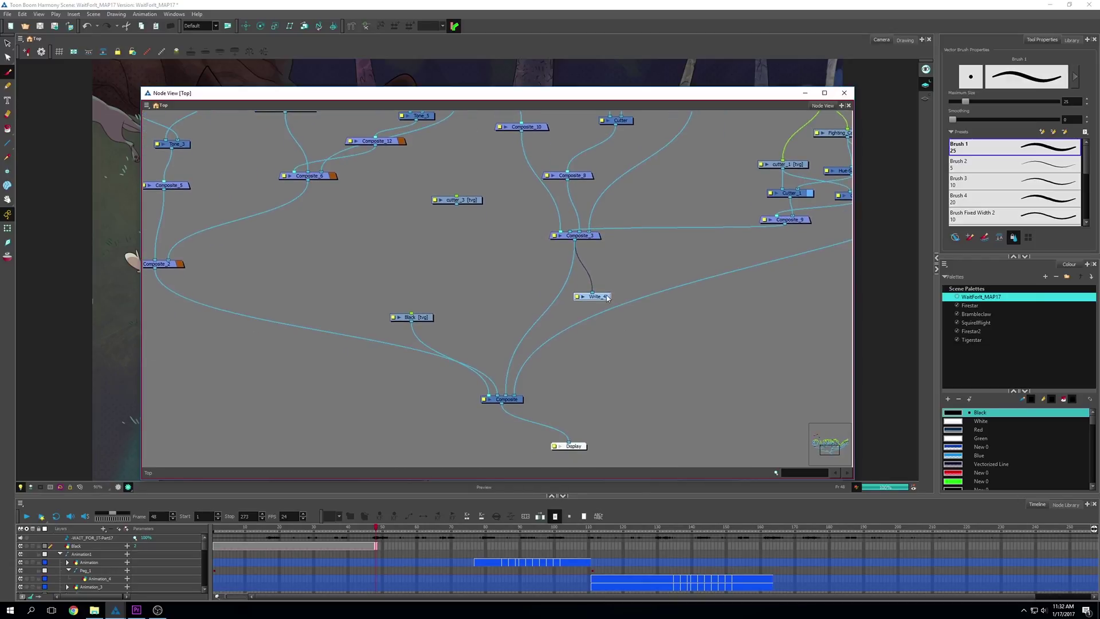
Undo a stray paste of Write node copies and realign Composite_3 with Write_4 below it.
key(ctrl+v)
key(ctrl+v)
key(ctrl+v)
key(ctrl+v)
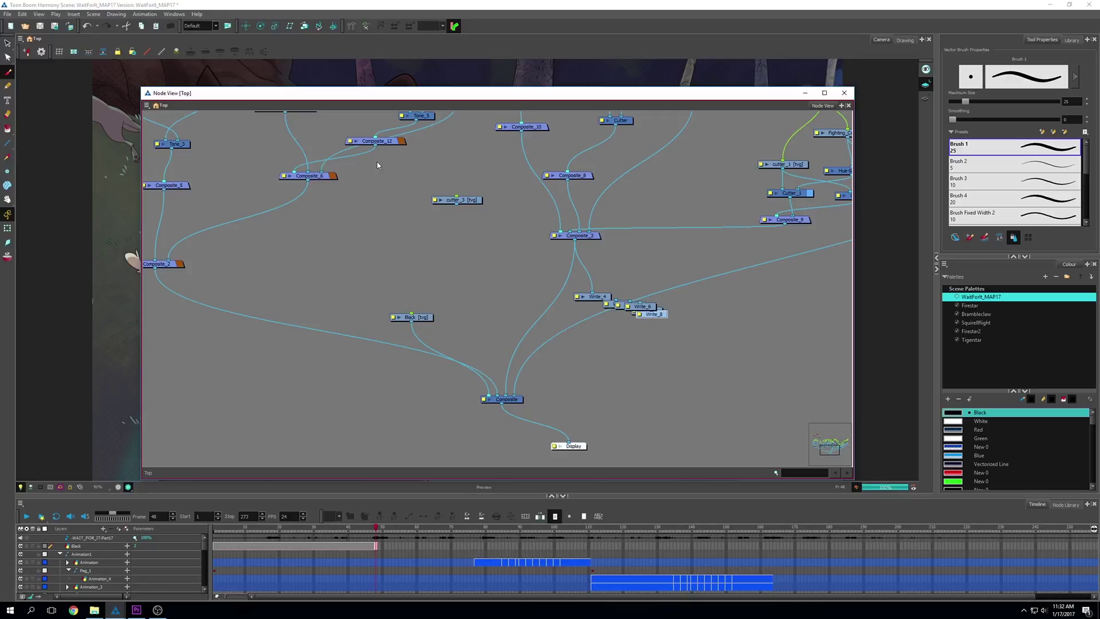
key(ctrl+z)
key(ctrl+z)
key(ctrl+z)
key(ctrl+z)
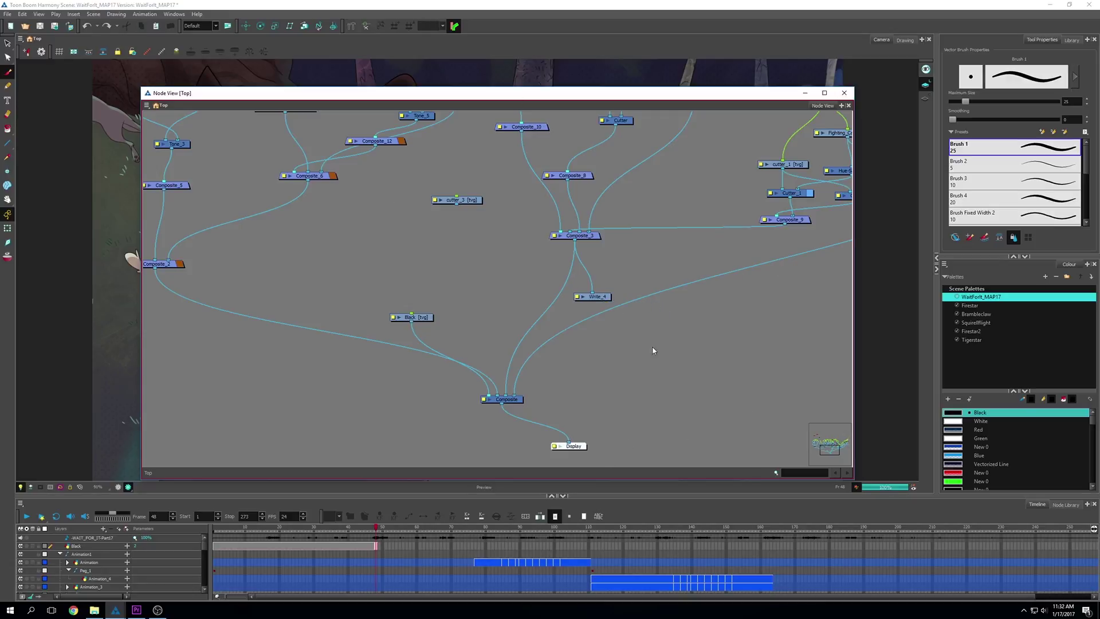
drag(601, 300, 620, 290)
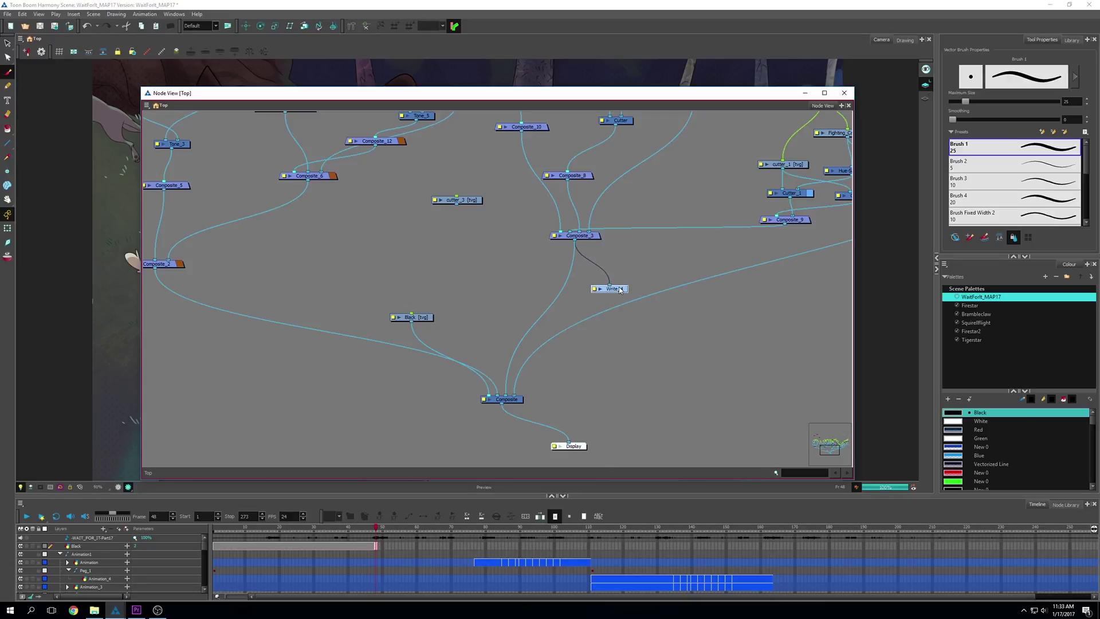
drag(578, 236, 599, 246)
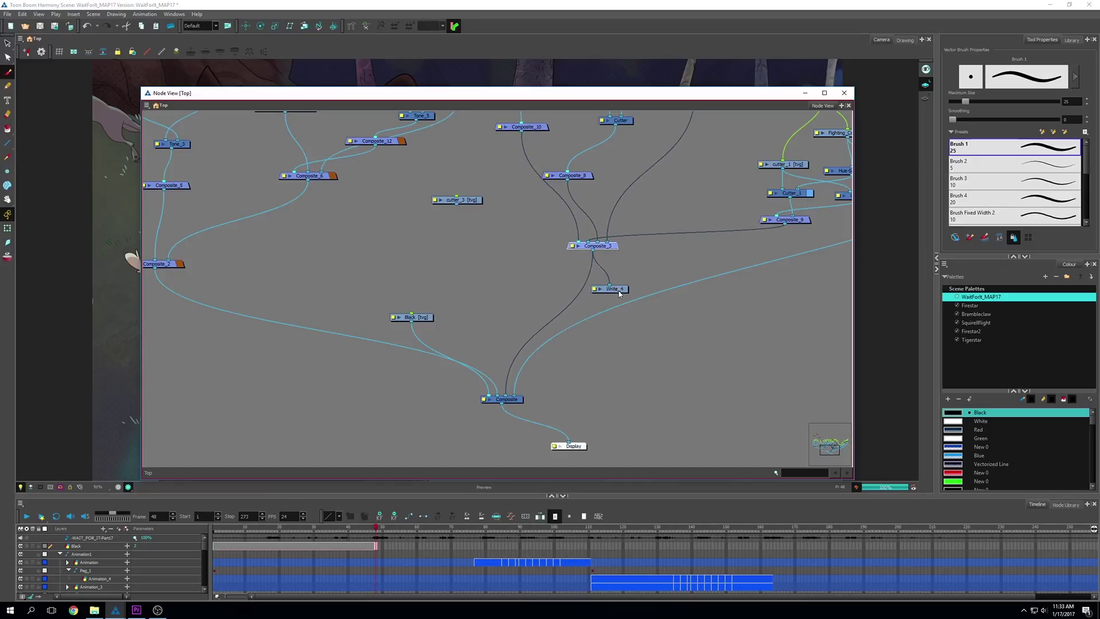
mouse_move(617, 291)
mouse_down()
mouse_move(586, 298)
mouse_move(619, 297)
mouse_up()
click(612, 246)
drag(612, 246, 634, 255)
Move both nodes right and open Write_4's Layer Properties over the scene.
drag(626, 298, 650, 299)
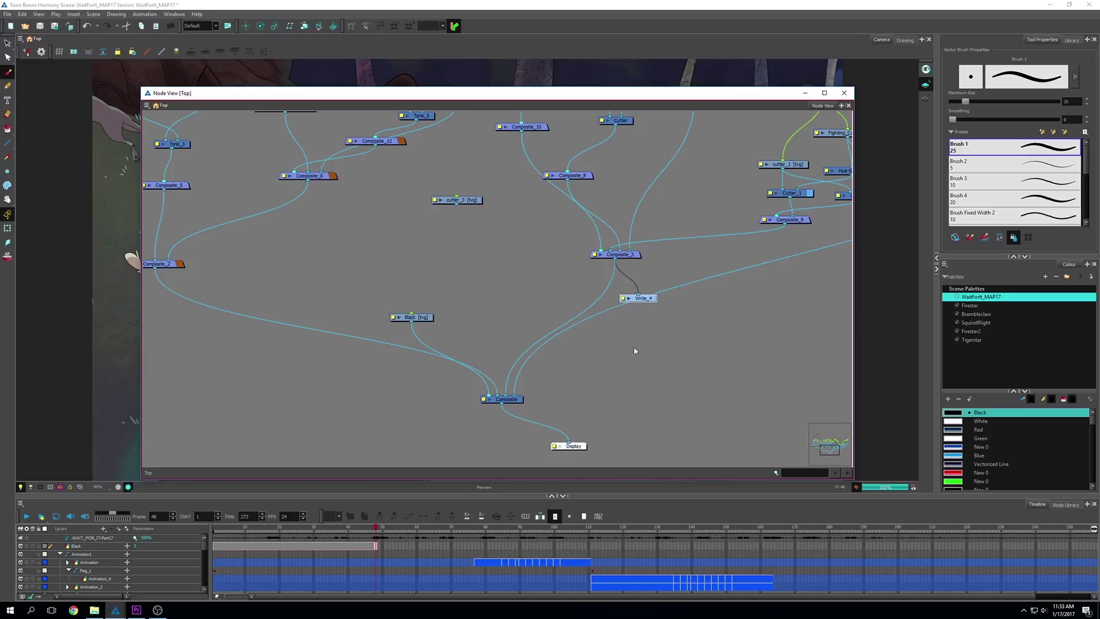
drag(647, 302, 658, 322)
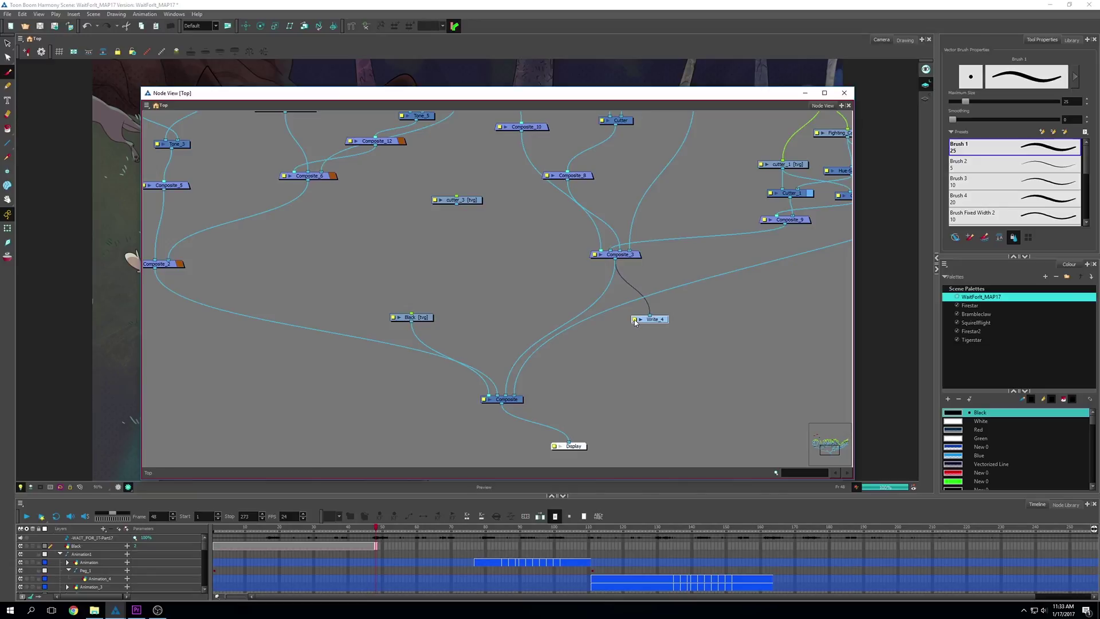
double_click(635, 322)
drag(604, 176, 691, 224)
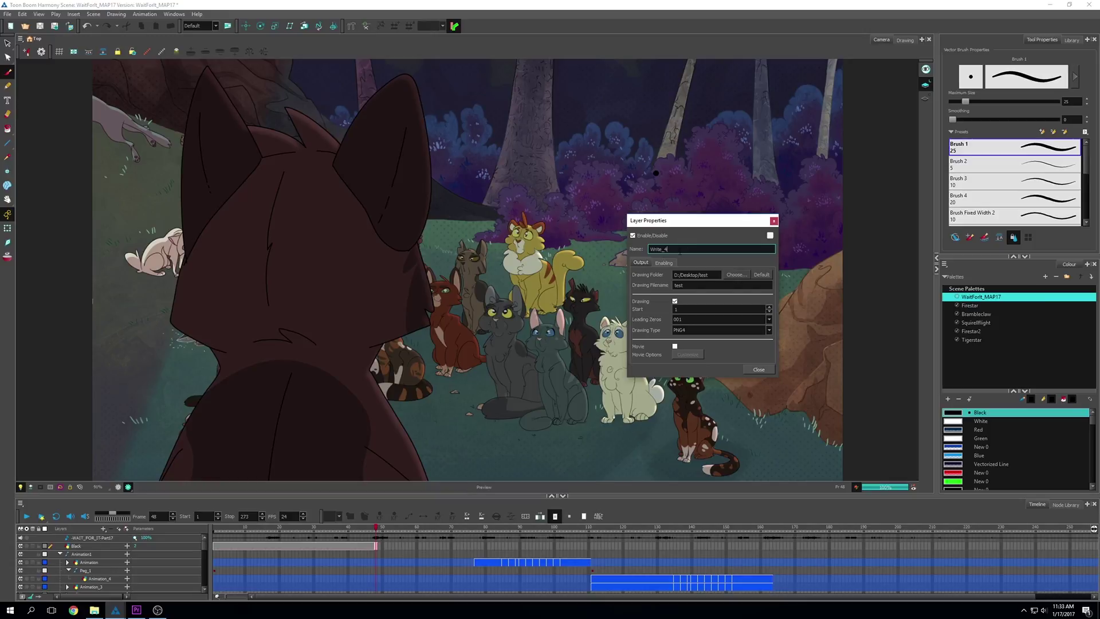
Set Write_4's drawing folder to D:/Desktop.
click(667, 249)
click(693, 275)
click(735, 275)
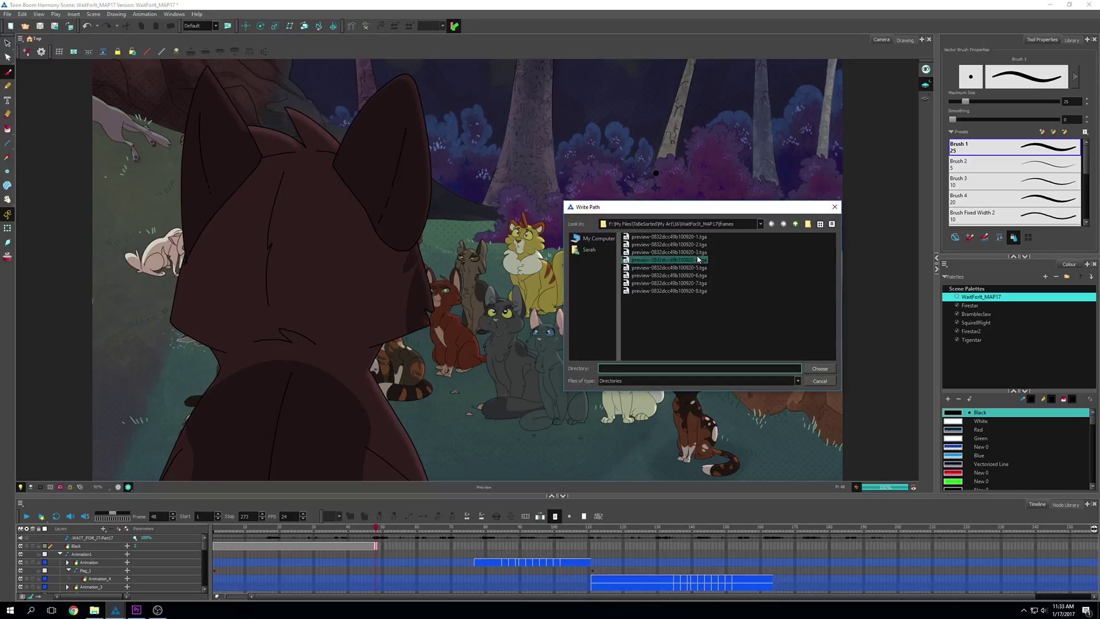
click(594, 239)
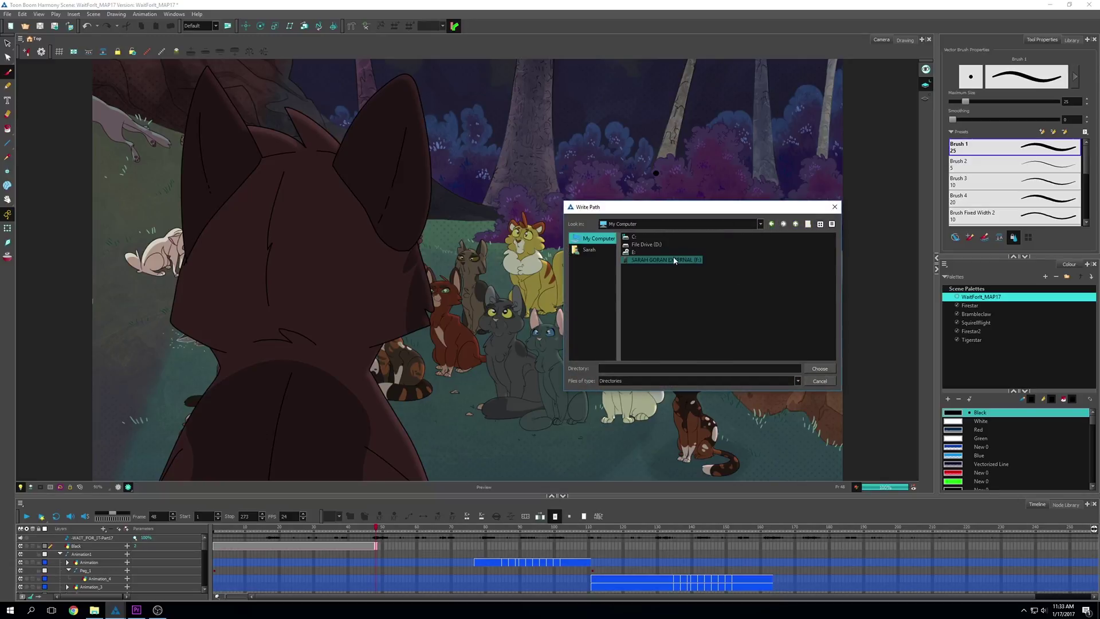
click(648, 245)
double_click(647, 244)
click(639, 238)
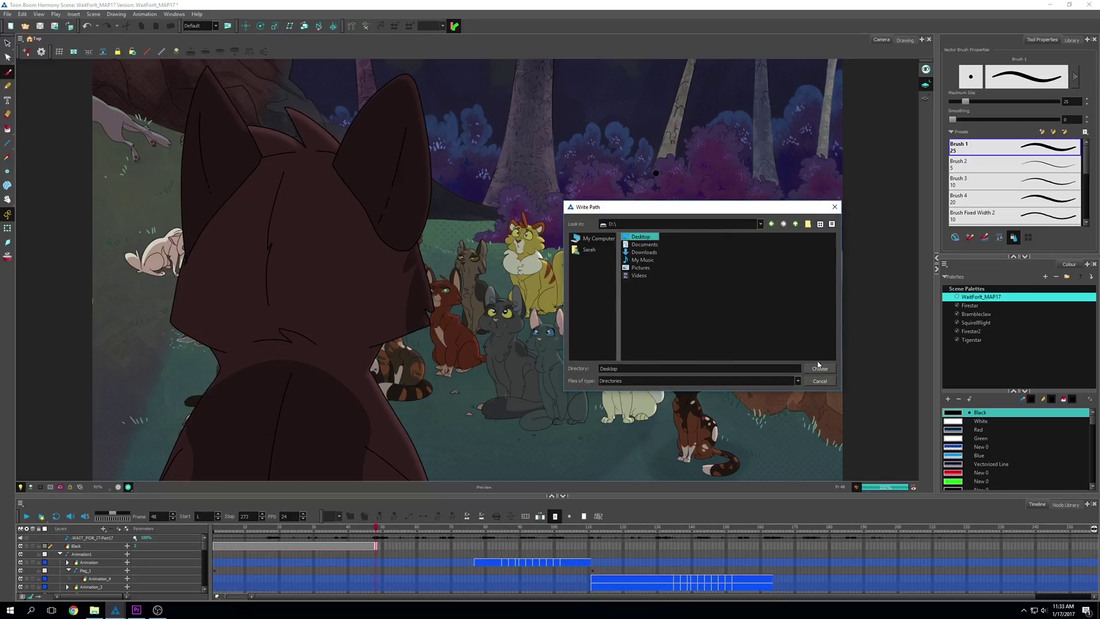
click(819, 369)
Change Write_4's drawing folder to the test folder inside D:/Desktop.
click(736, 275)
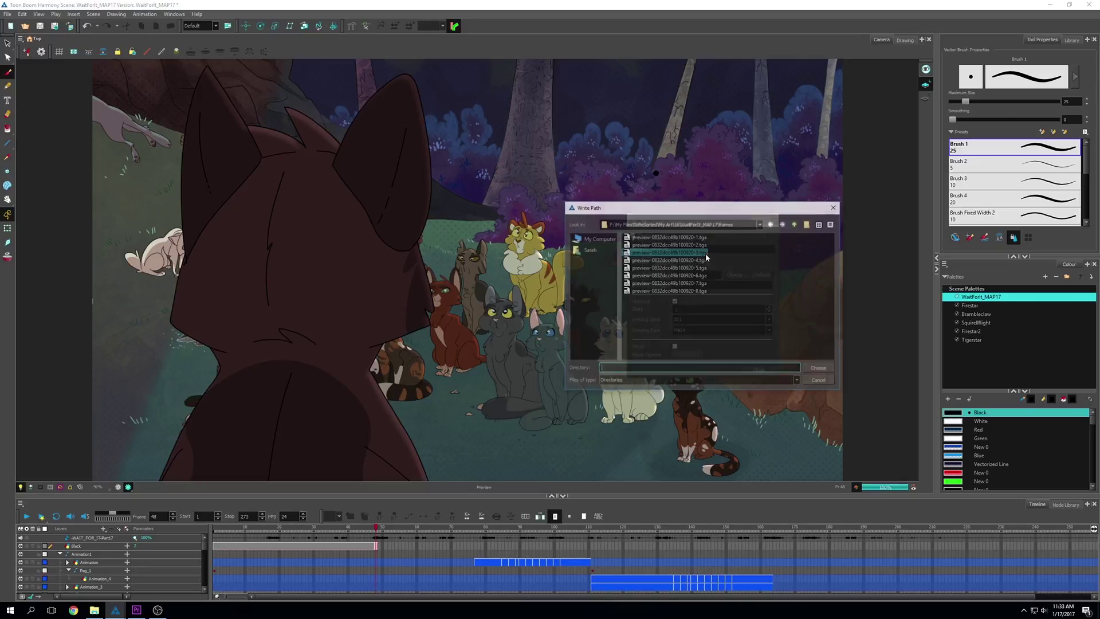
click(593, 239)
click(647, 244)
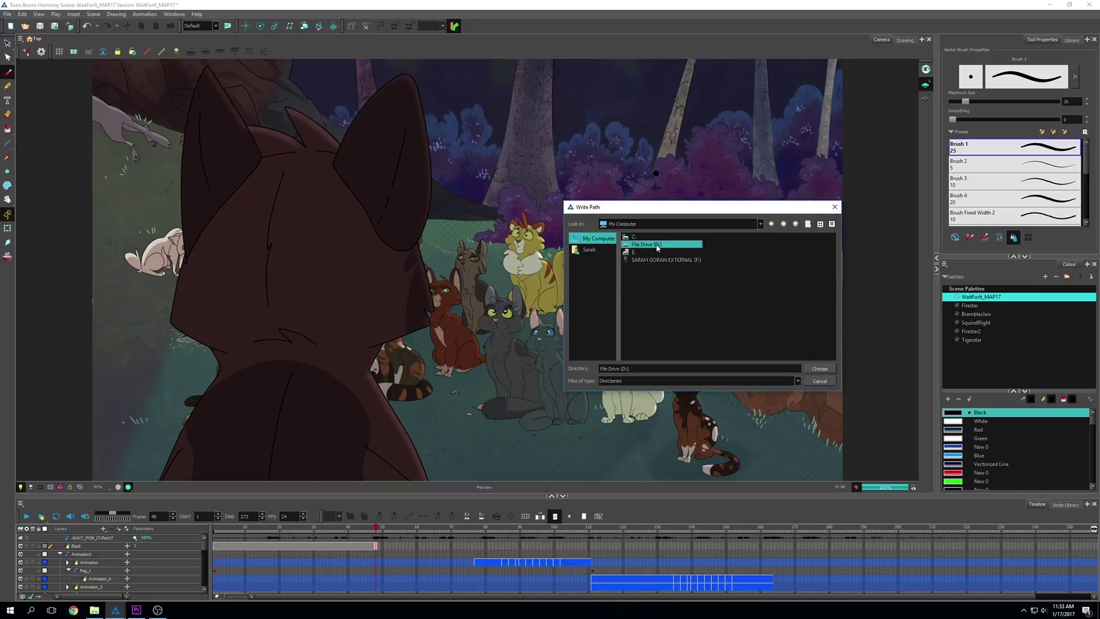
double_click(647, 245)
double_click(647, 238)
click(636, 252)
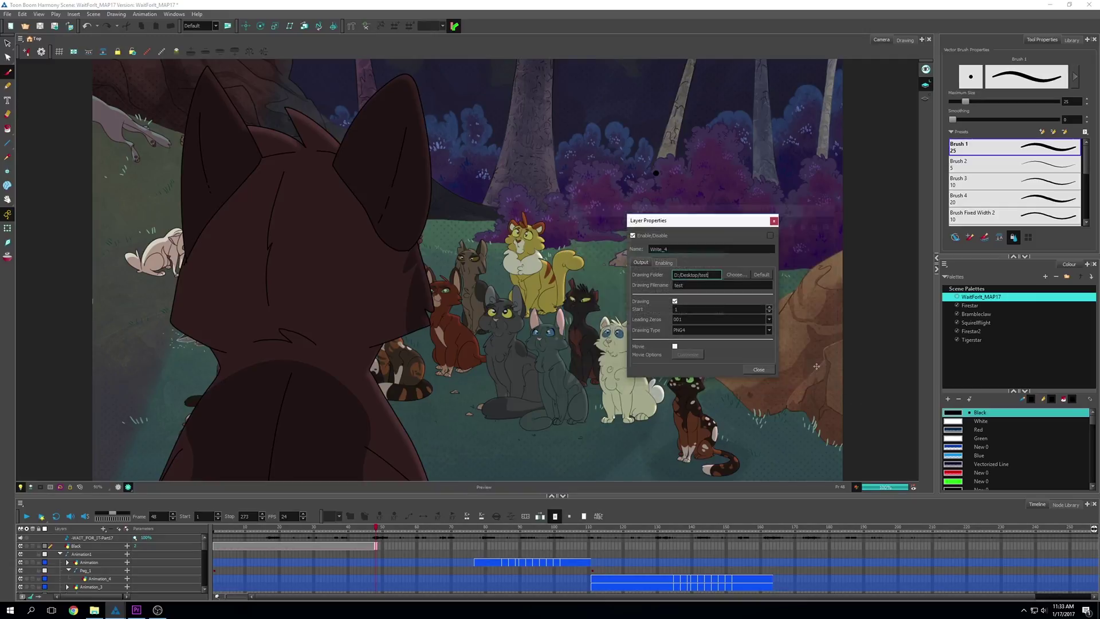
key(Tab)
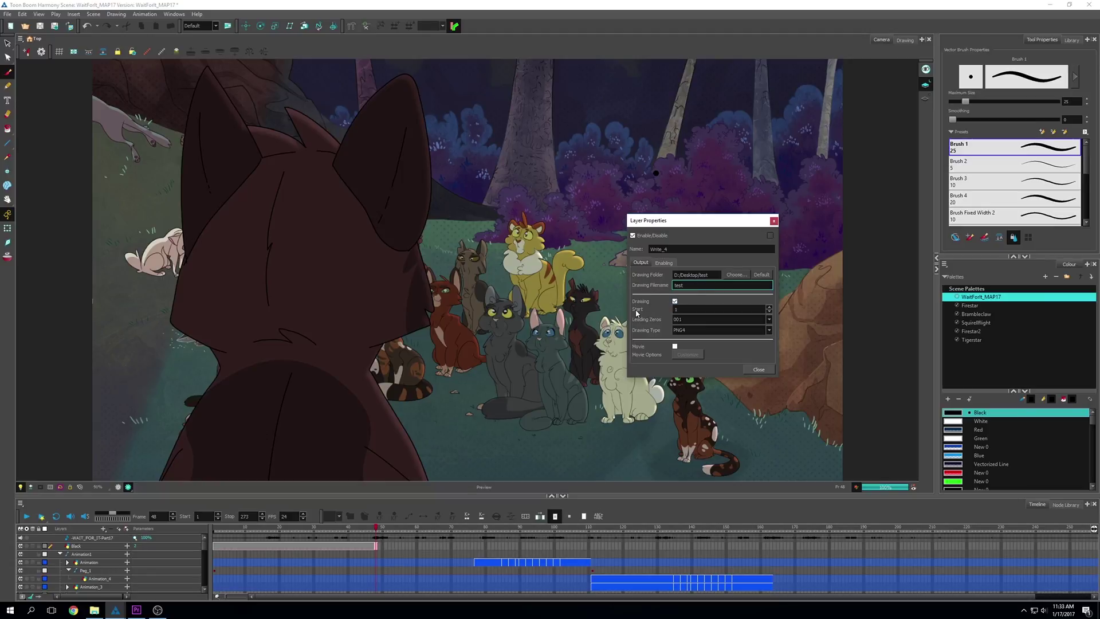
Set Write_4's Leading Zeros to 001 and Drawing Type to PNG4, then close Layer Properties.
click(703, 318)
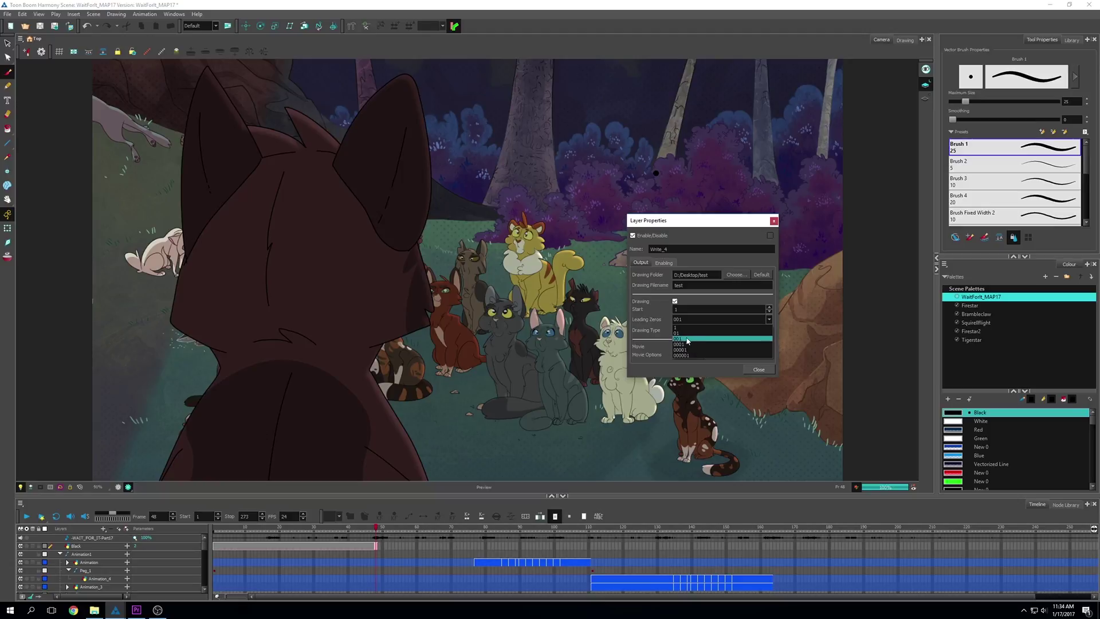
click(684, 338)
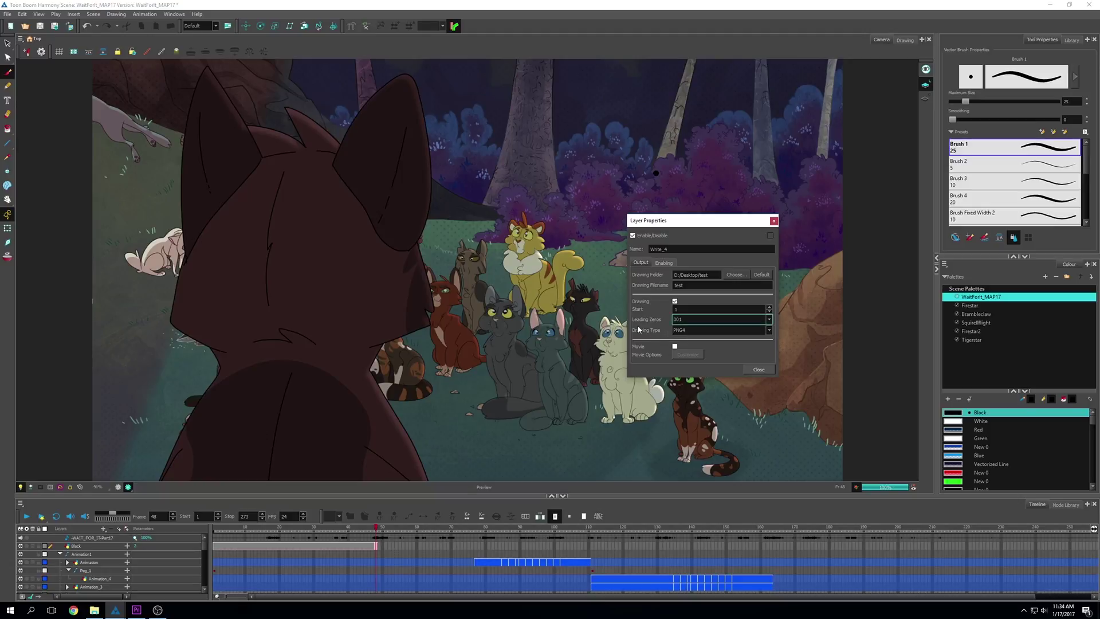
click(699, 330)
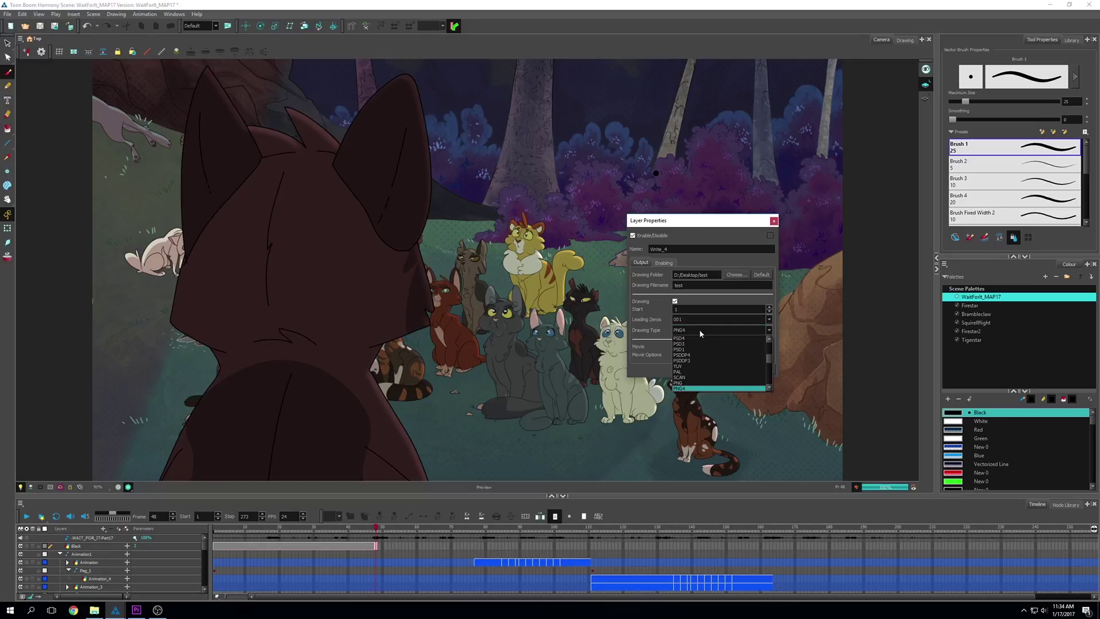
click(691, 389)
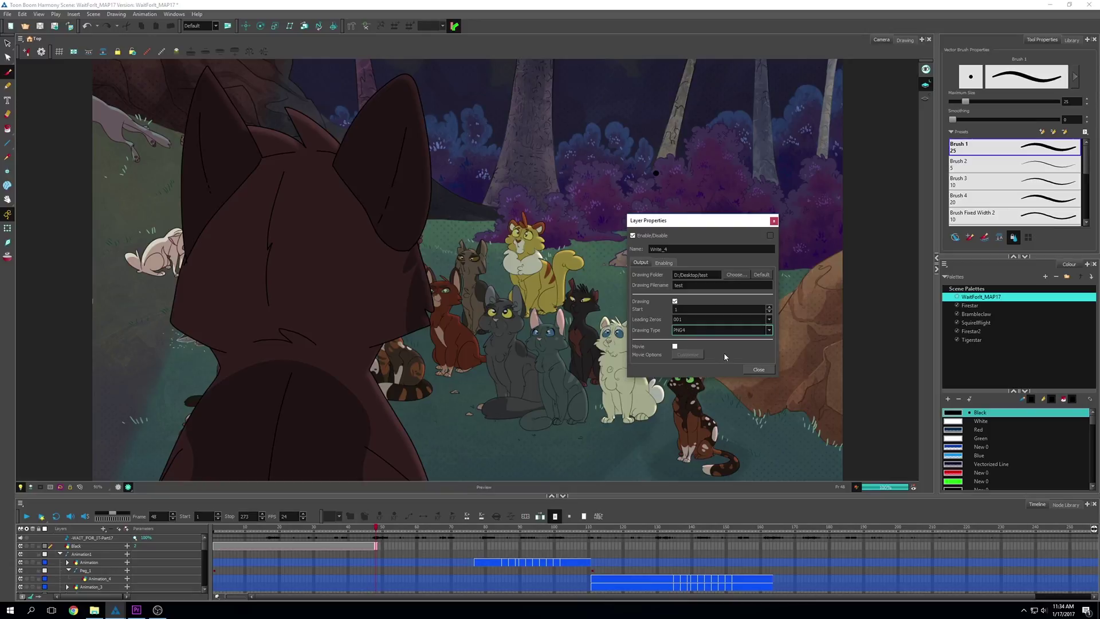
click(760, 369)
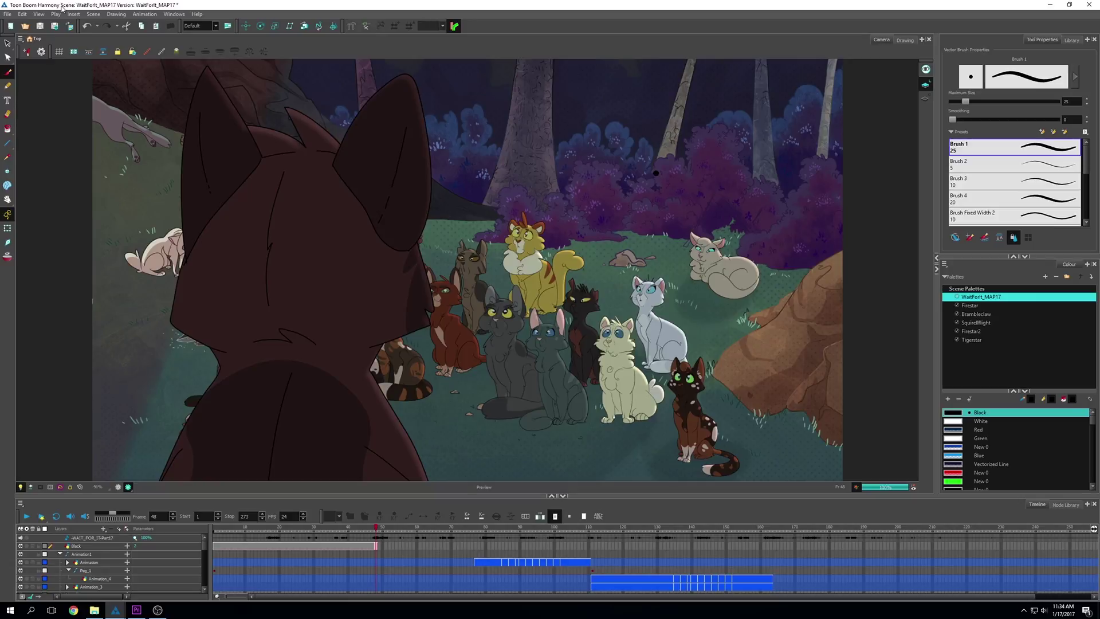
Render all frames through the Write nodes with File > Export > Render Write Nodes.
click(8, 14)
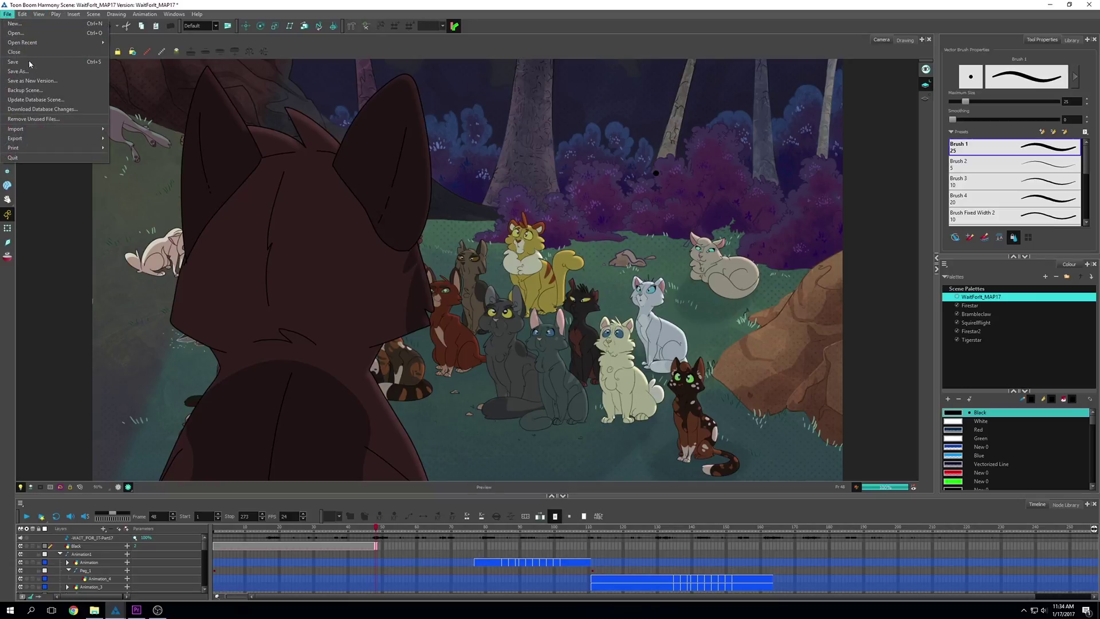
mouse_move(71, 140)
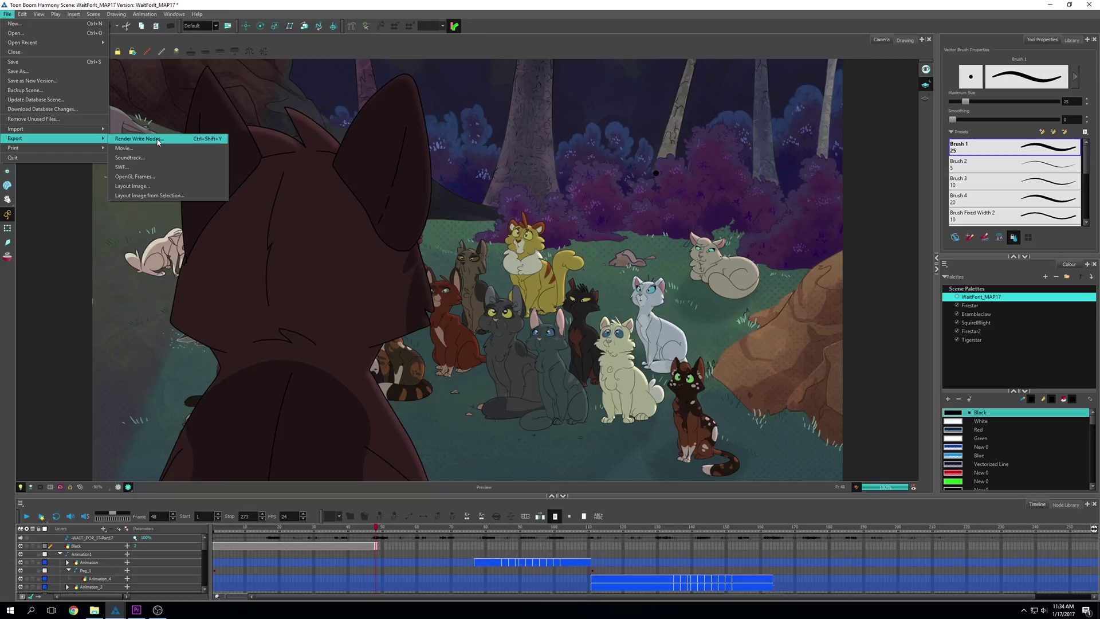
click(158, 143)
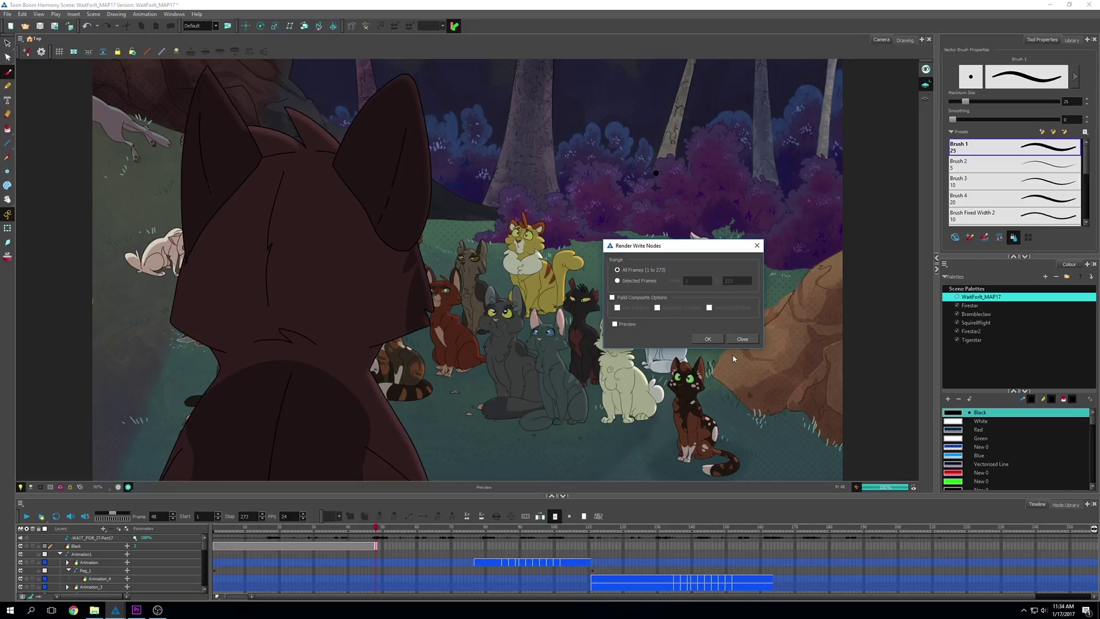
click(709, 339)
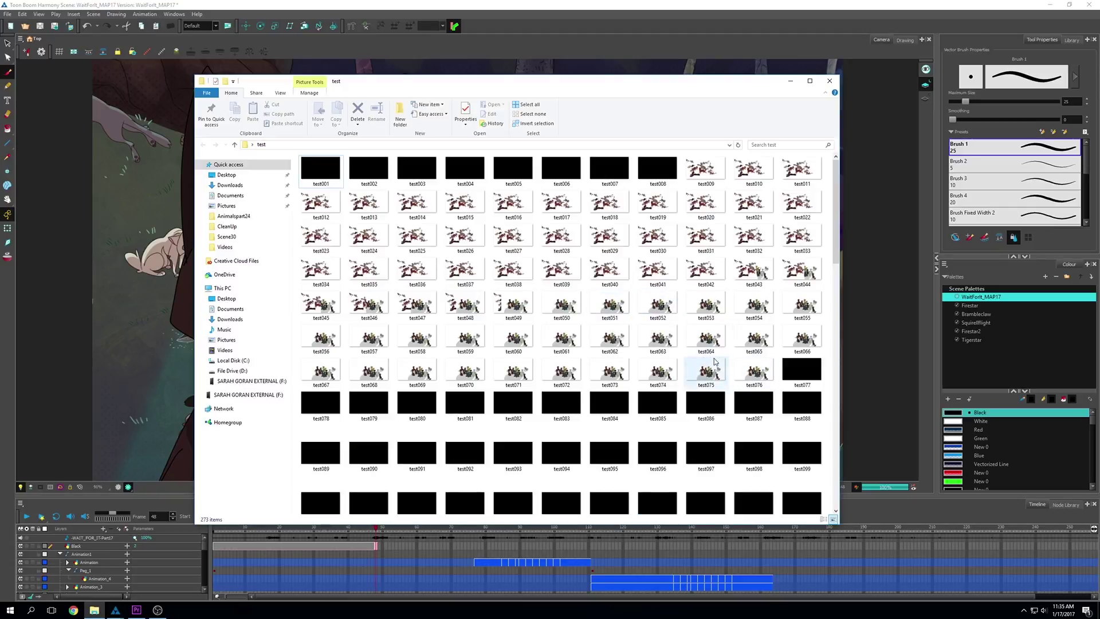
Select frames test077 through test273 in the test folder and delete them.
scroll(709, 374, down, 10)
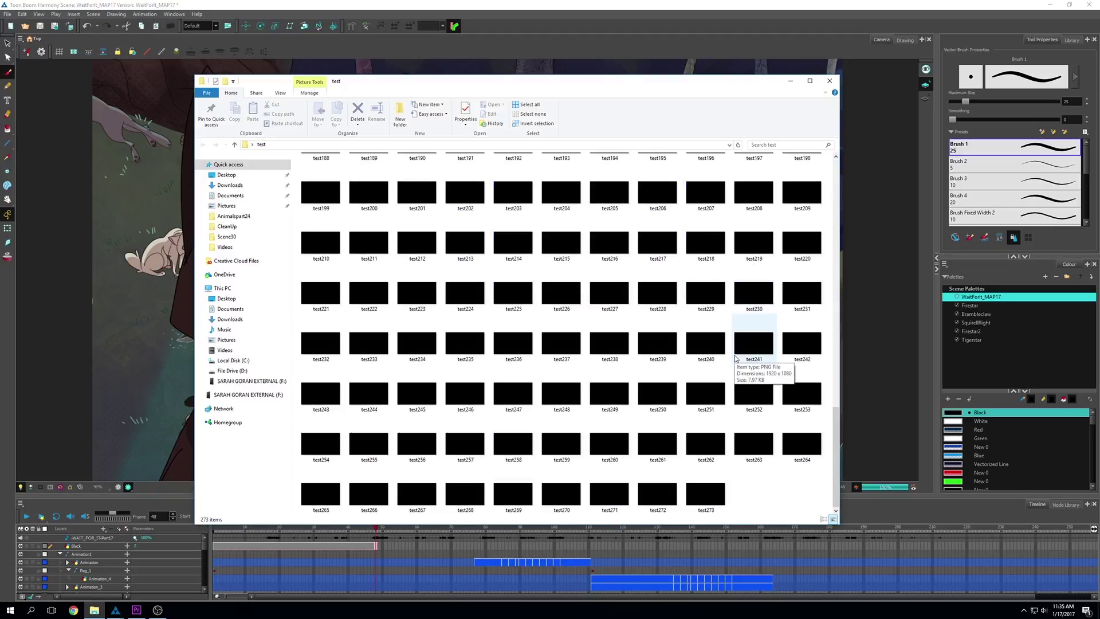
click(721, 498)
scroll(721, 497, up, 5)
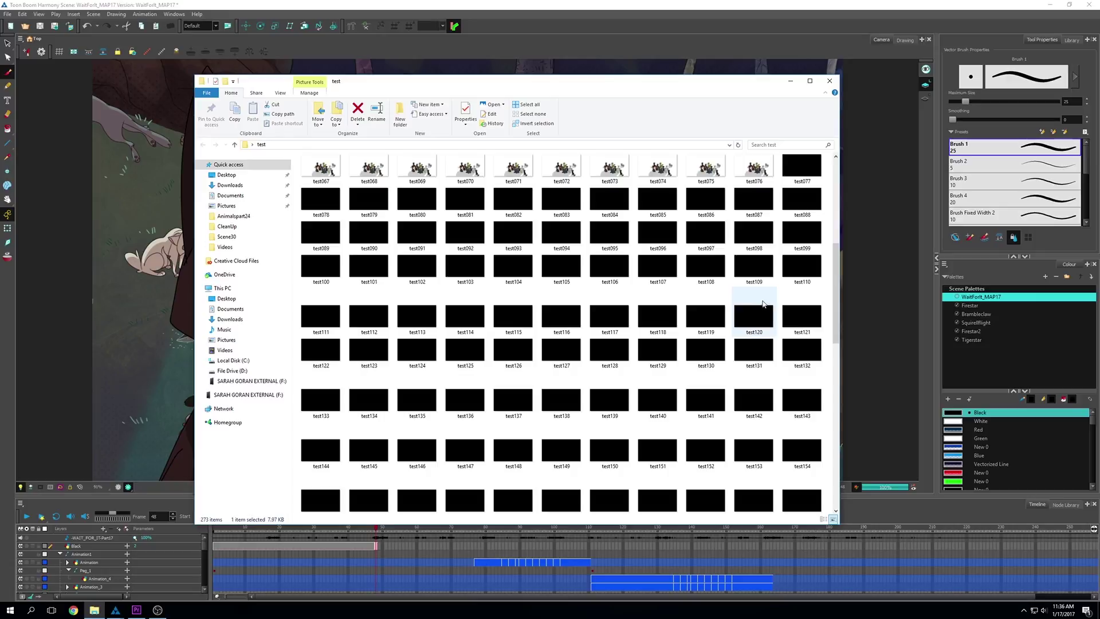
scroll(722, 458, down, 4)
scroll(722, 456, up, 7)
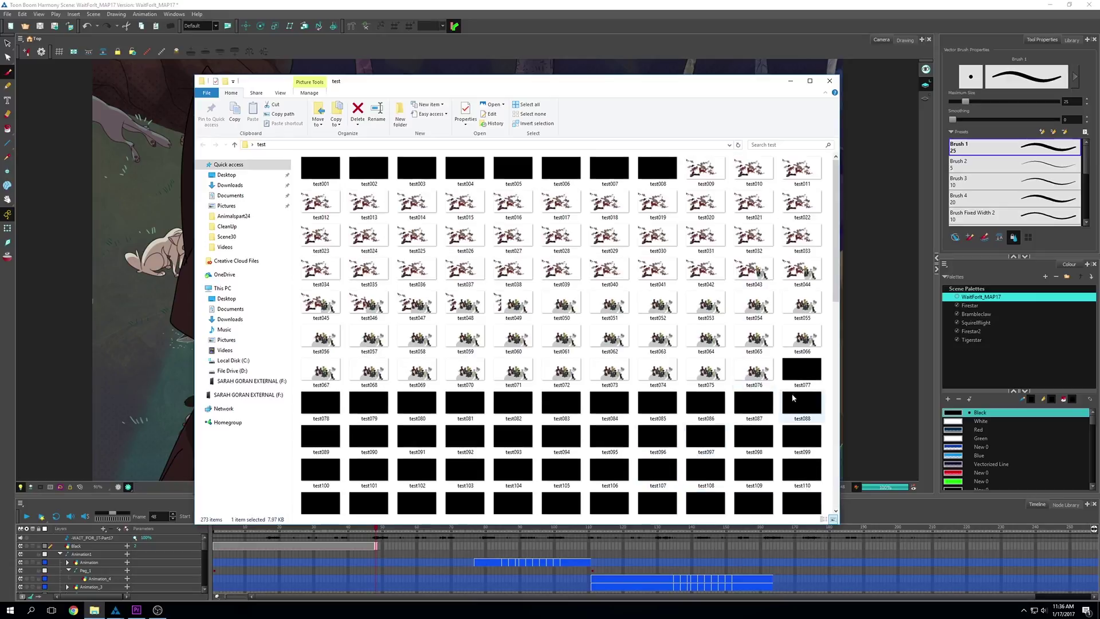
shift+click(798, 382)
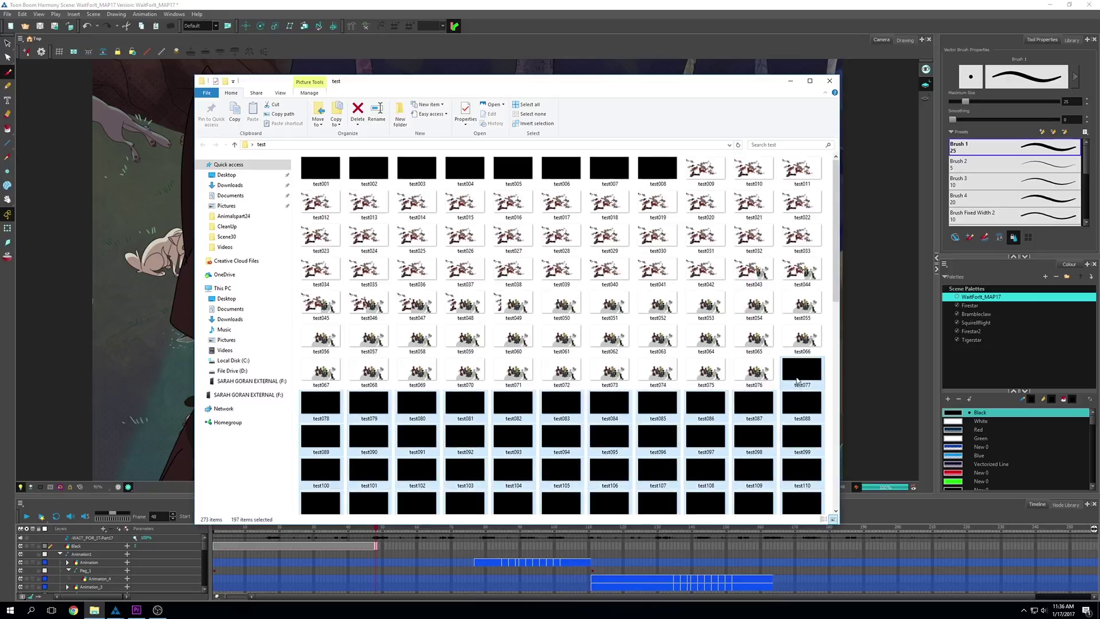
key(Delete)
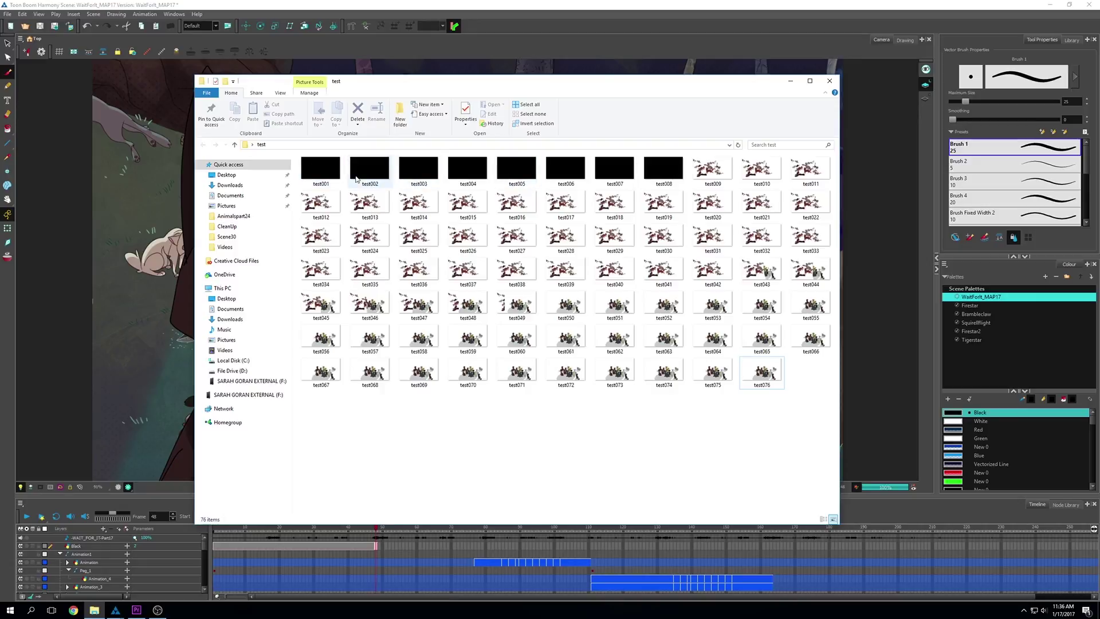
Select frame test003, visit the Desktop folder, and return to the test folder.
click(418, 169)
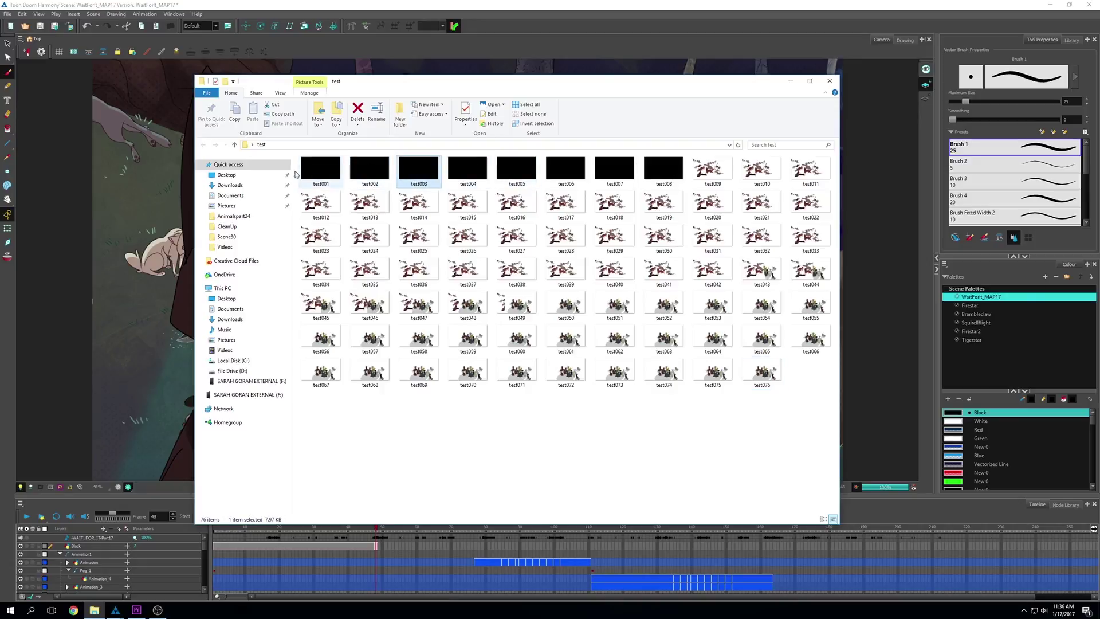
click(269, 175)
click(203, 145)
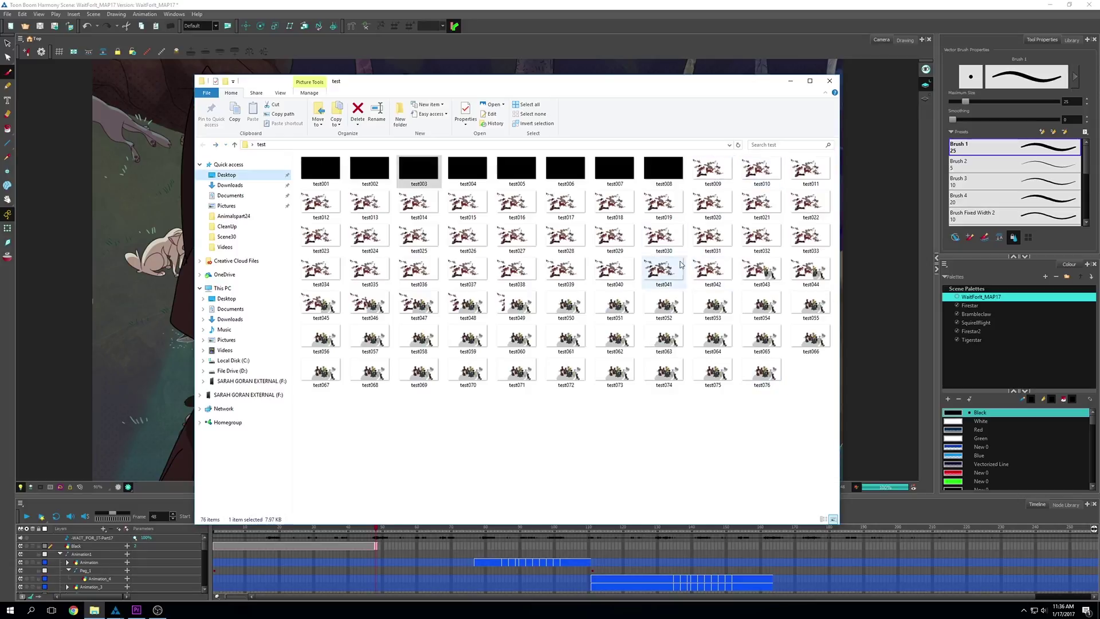
double_click(716, 269)
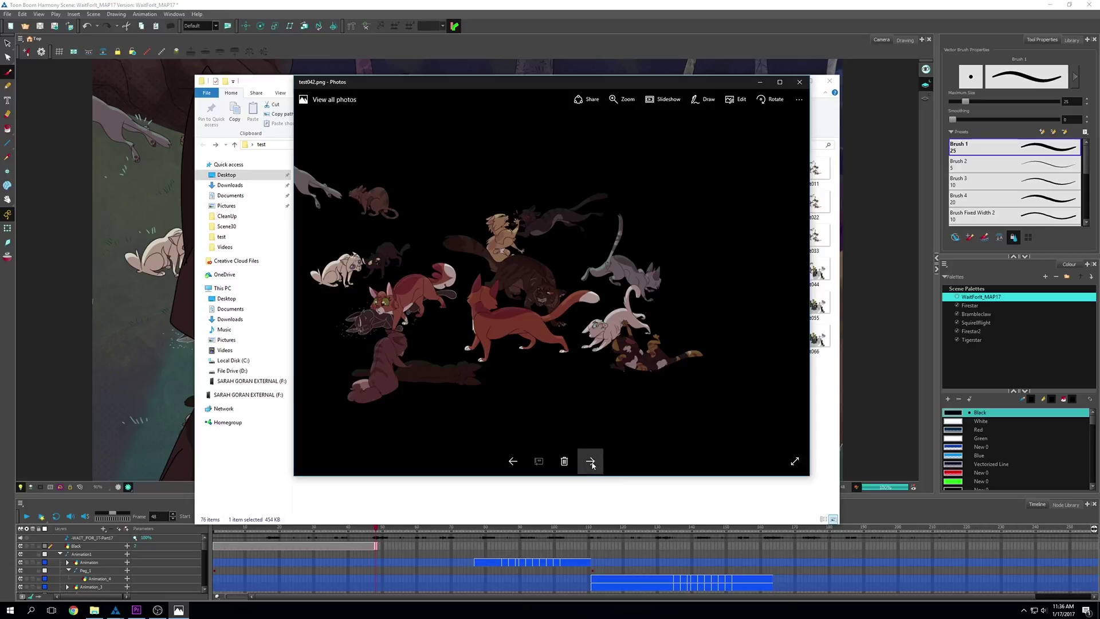
click(590, 461)
click(591, 461)
click(591, 461)
click(590, 460)
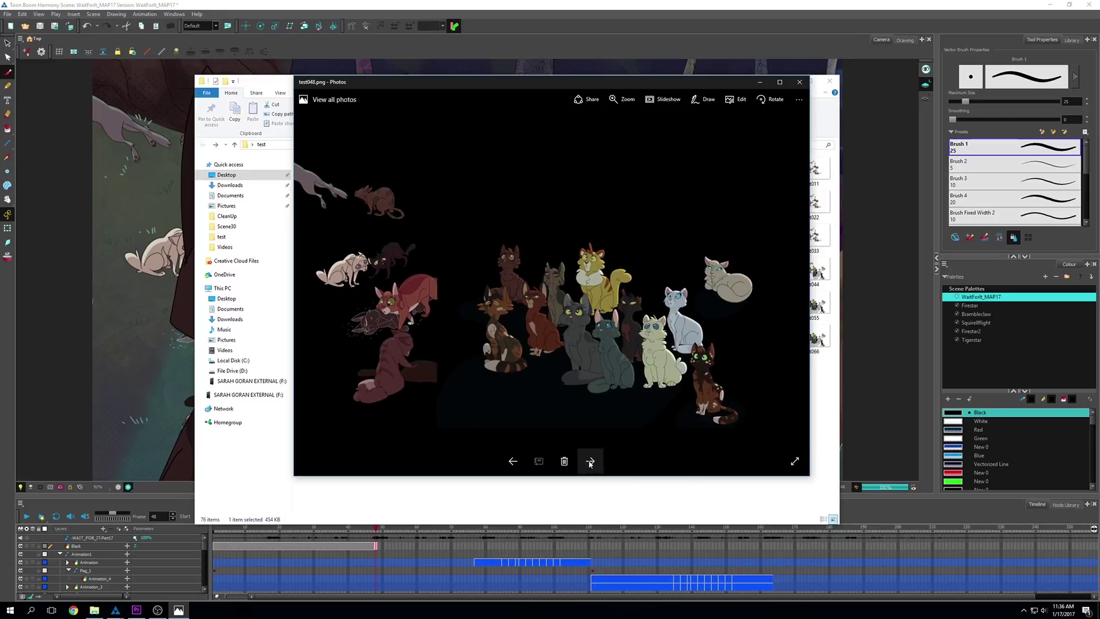
click(590, 461)
click(590, 461)
click(590, 460)
click(799, 81)
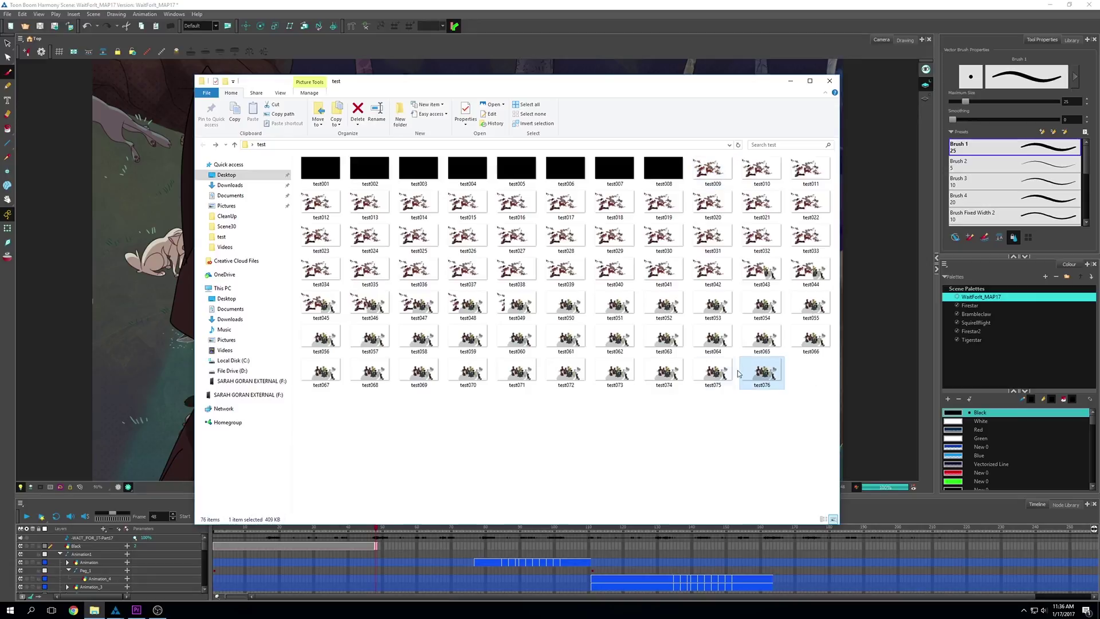
right_click(662, 428)
click(664, 406)
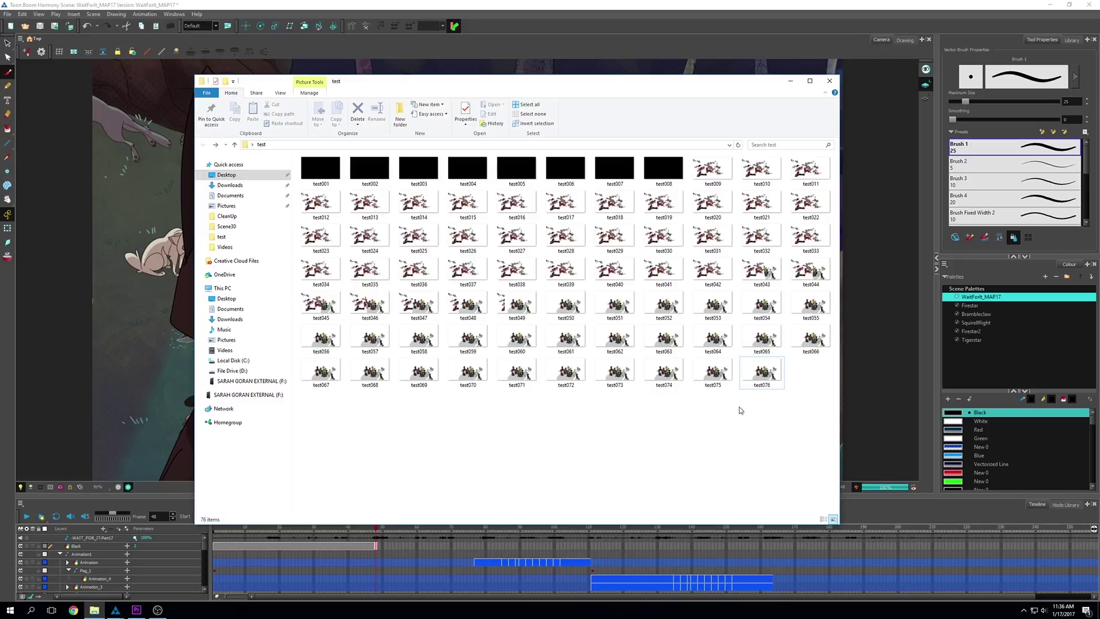
click(721, 382)
click(746, 375)
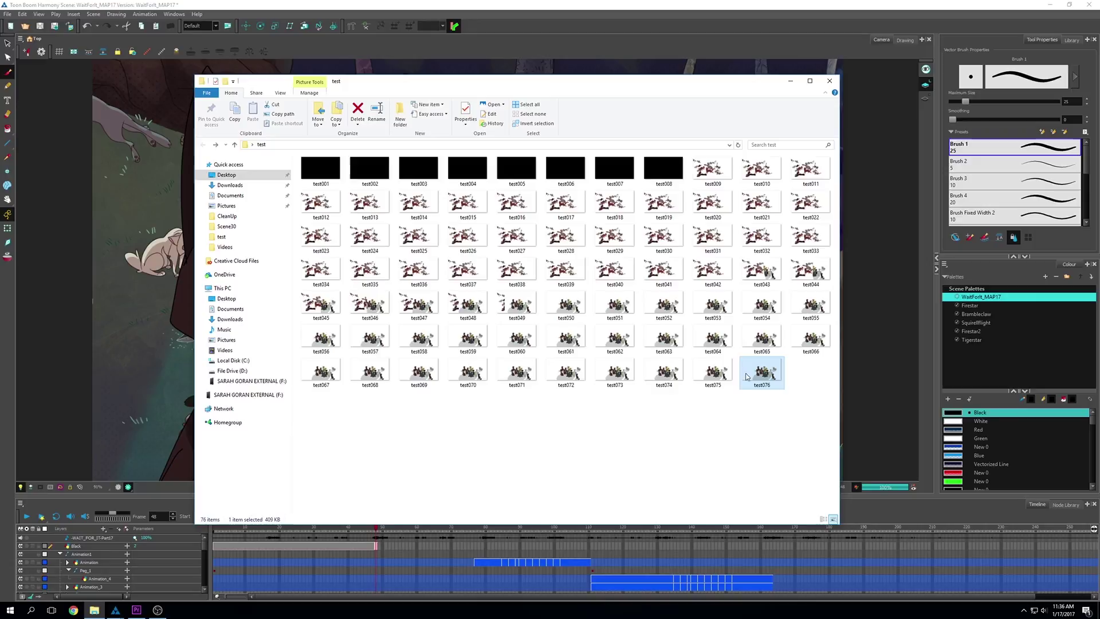
click(722, 436)
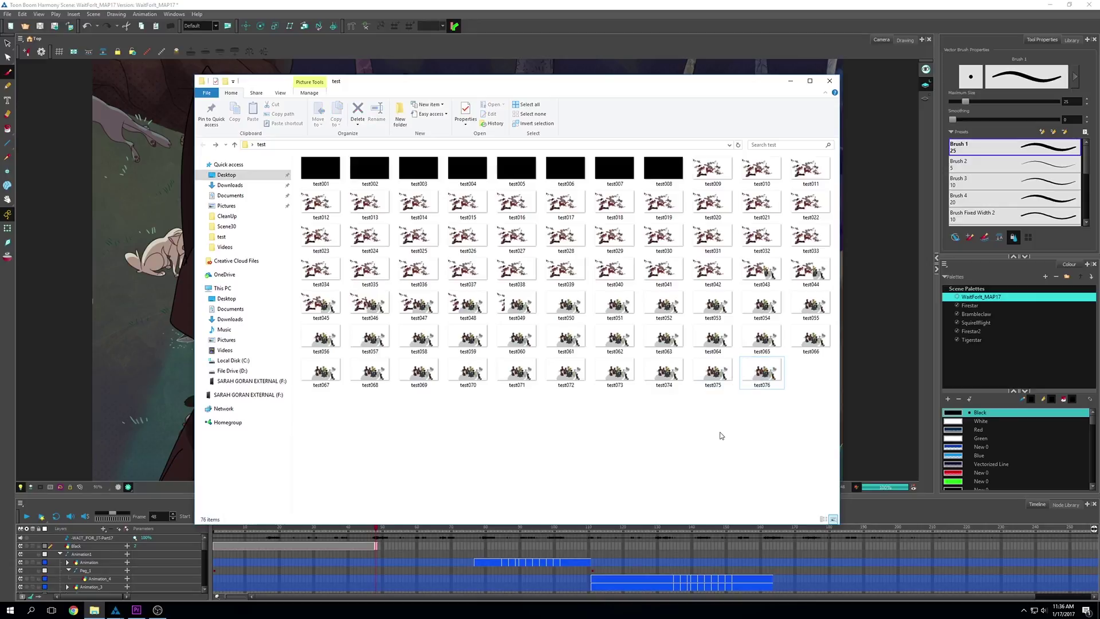